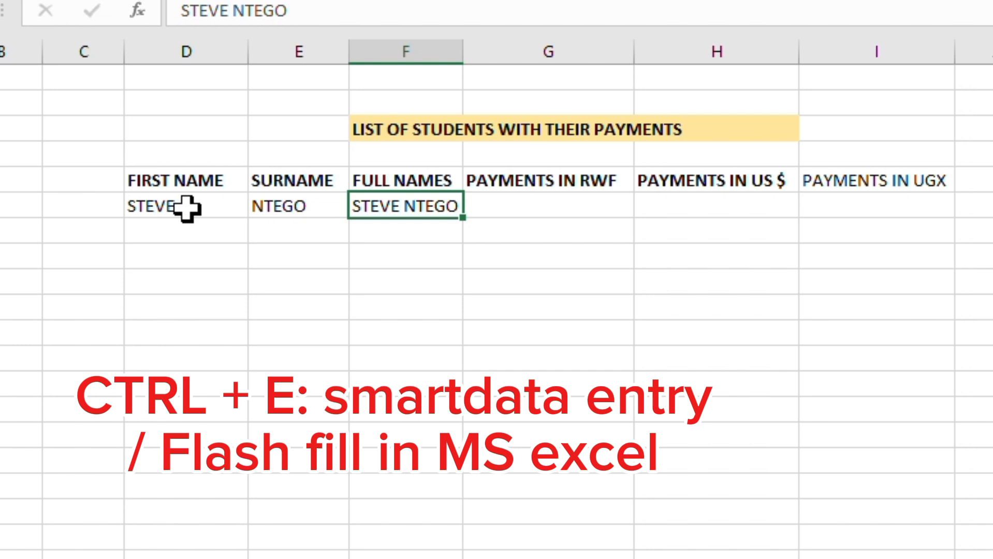
- Enter the second student's first name under the First Name column
left_click(186, 207)
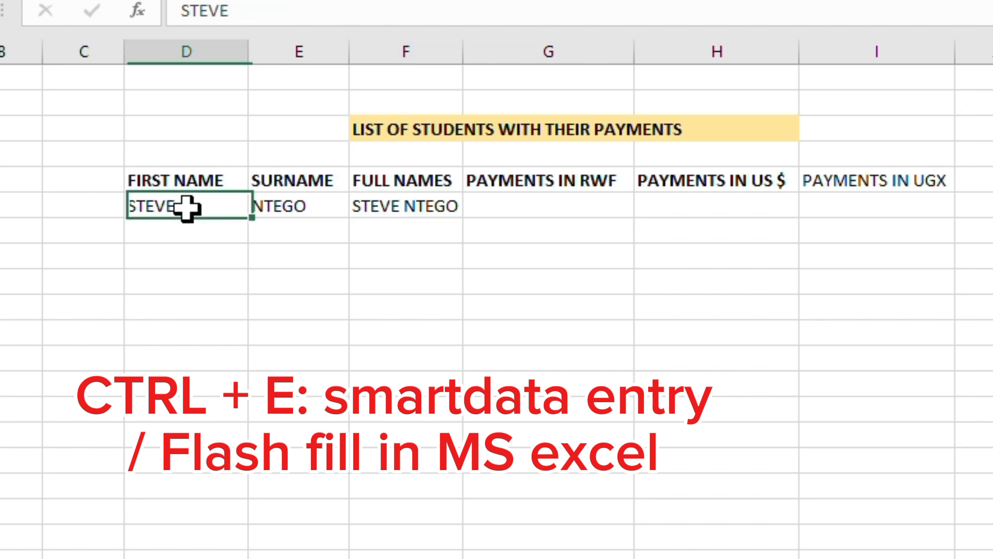
left_click(321, 208)
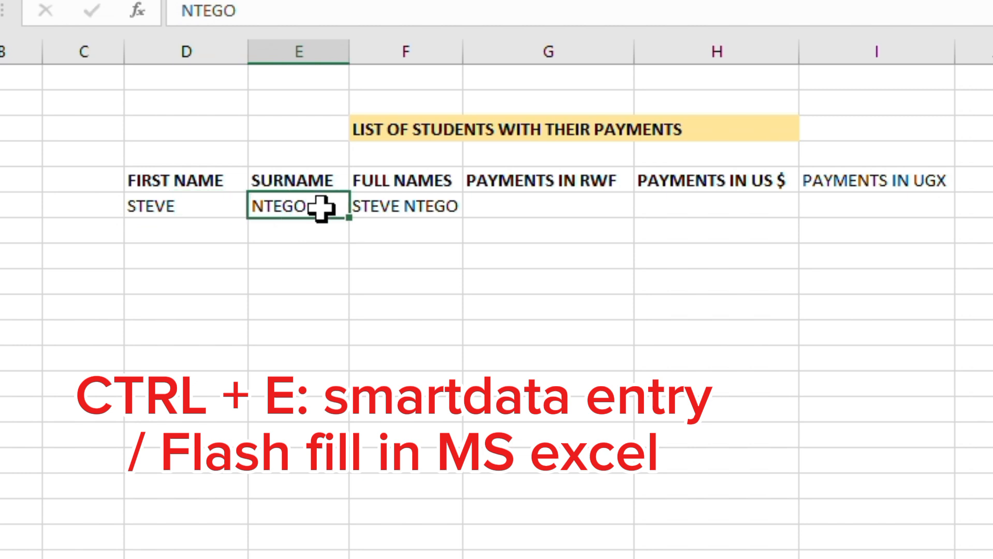
left_click(382, 210)
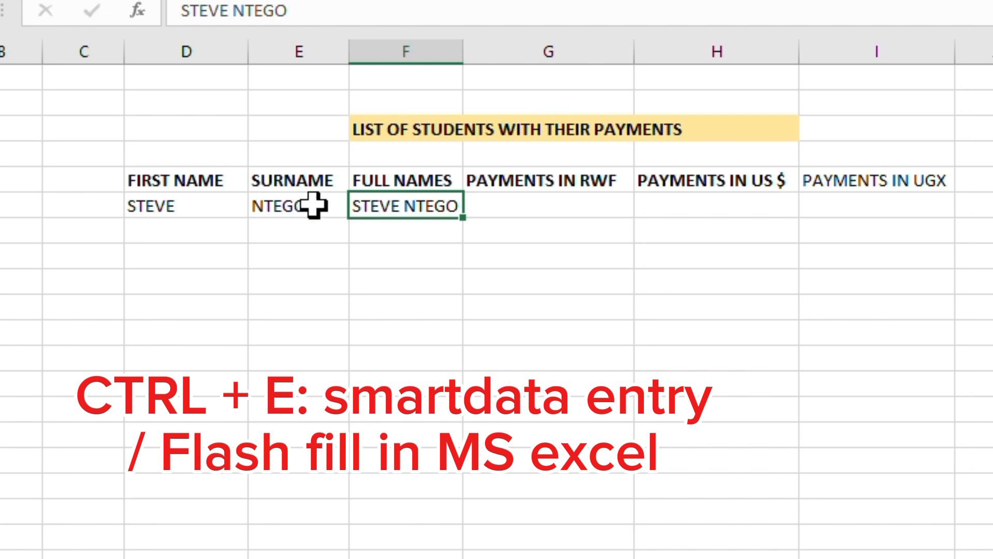
left_click(413, 228)
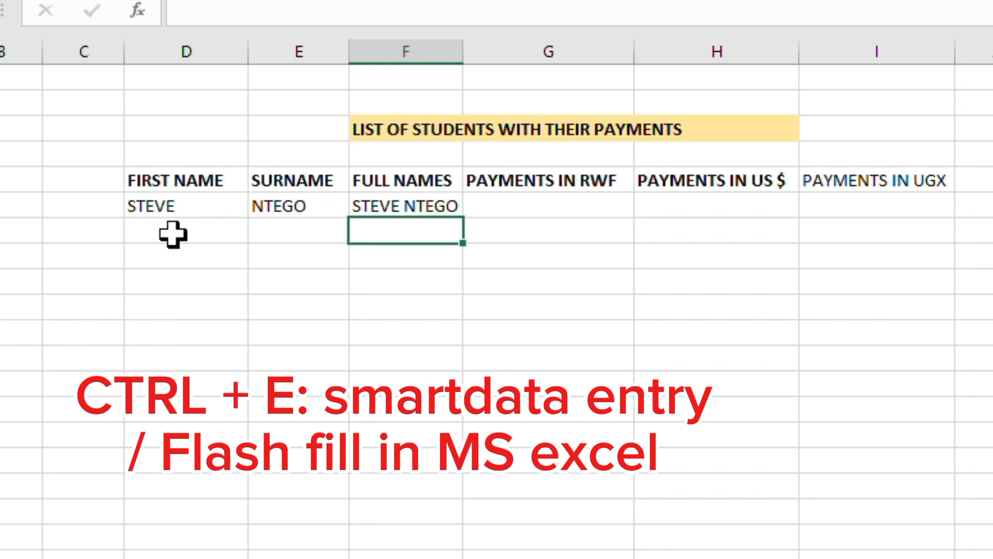
left_click(173, 235)
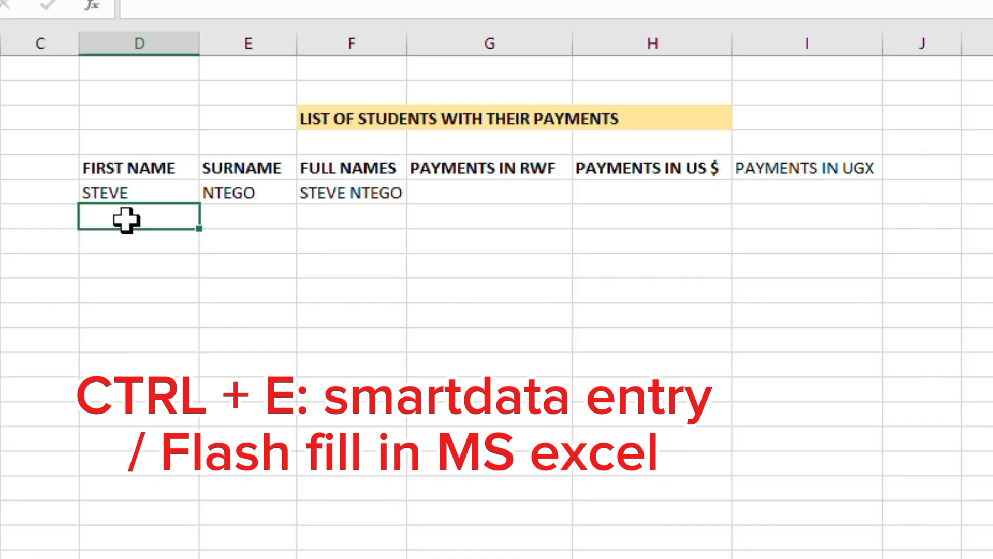
double_click(125, 220)
type("DAVI")
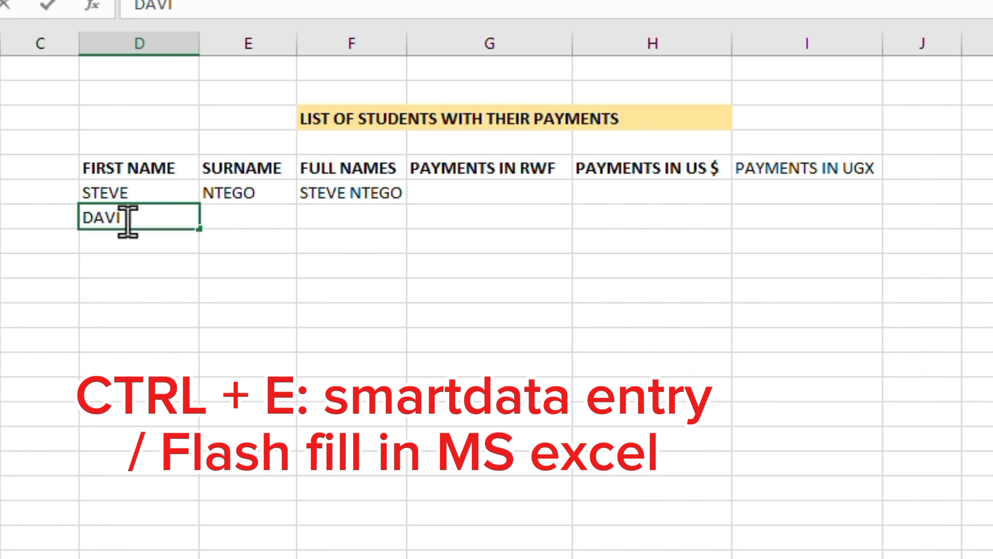
type("D")
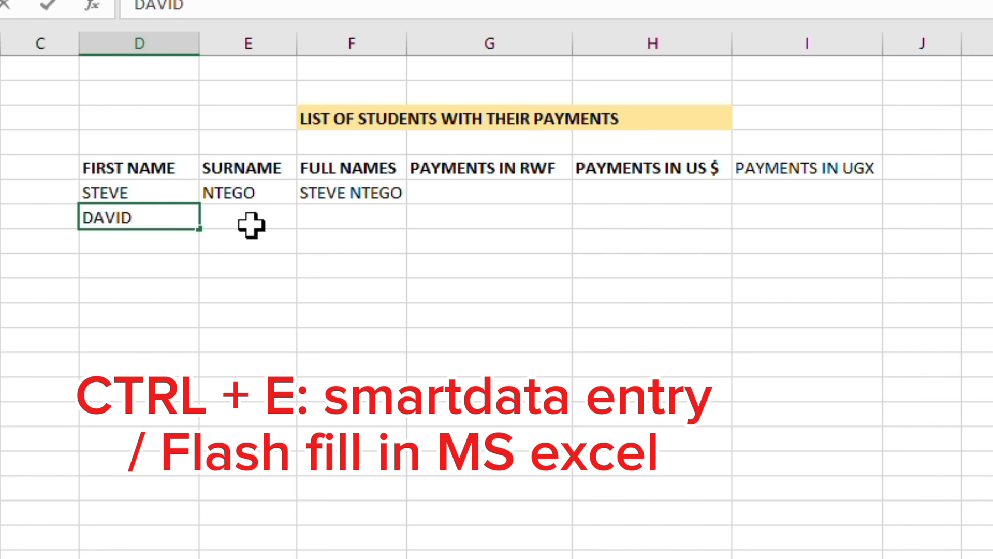
left_click(232, 215)
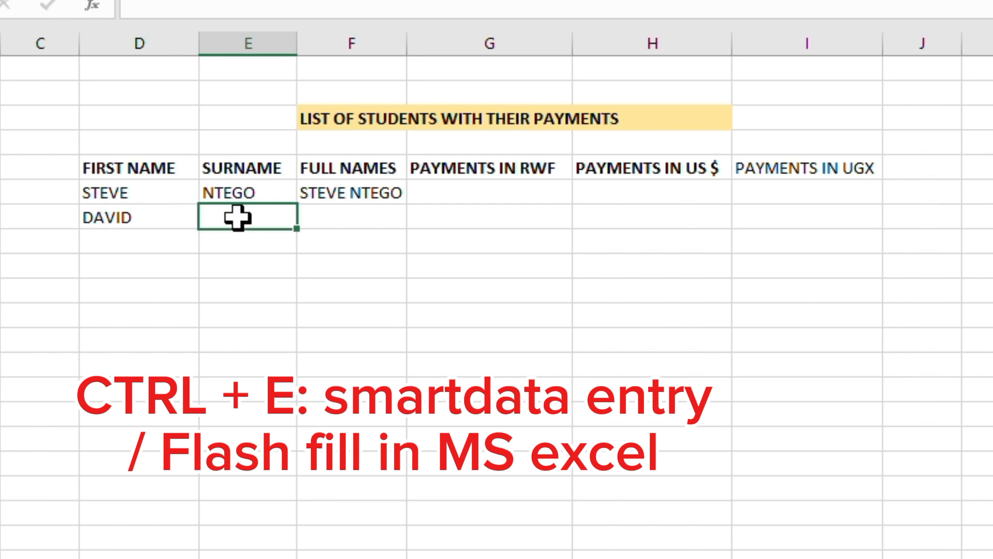
- Enter the second student's surname in the Surname column
double_click(239, 218)
type("NTWAR")
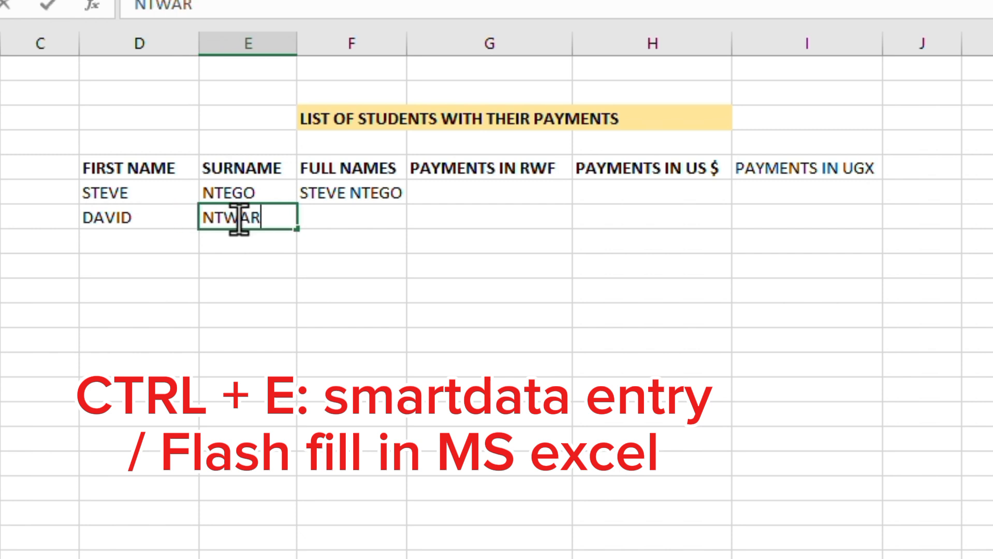
type("I")
left_click(343, 217)
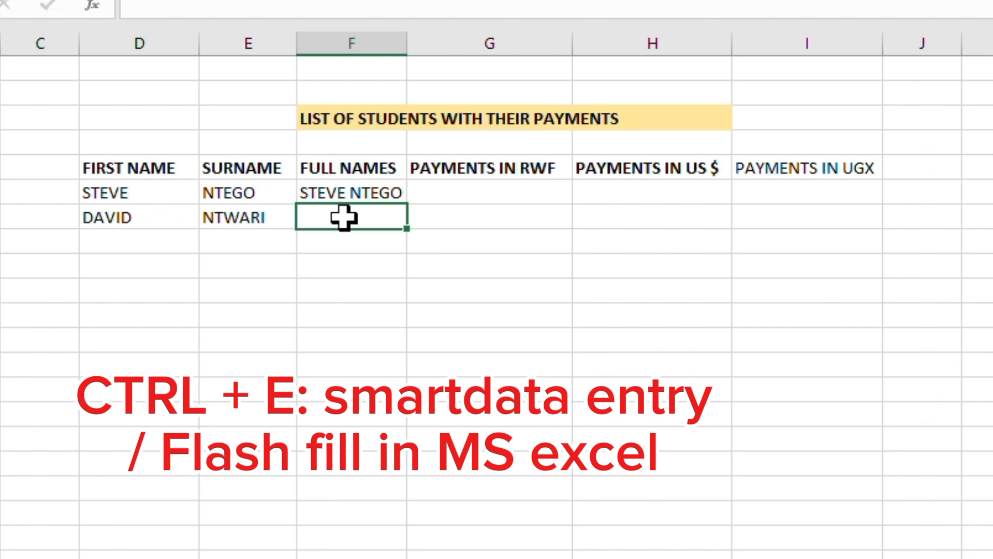
- Flash Fill the second student's full name and widen the Full Names column slightly
key("ctrl+e")
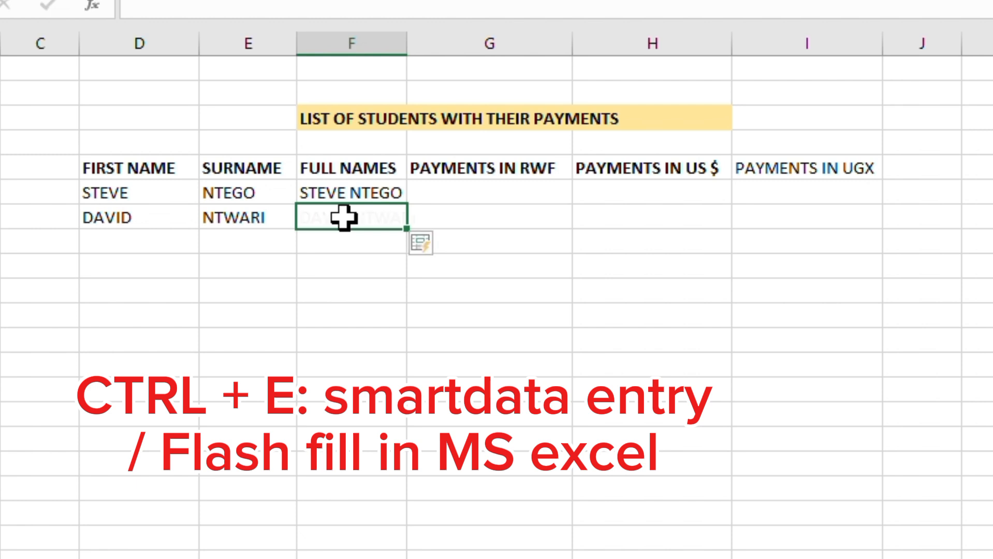
left_click(399, 266)
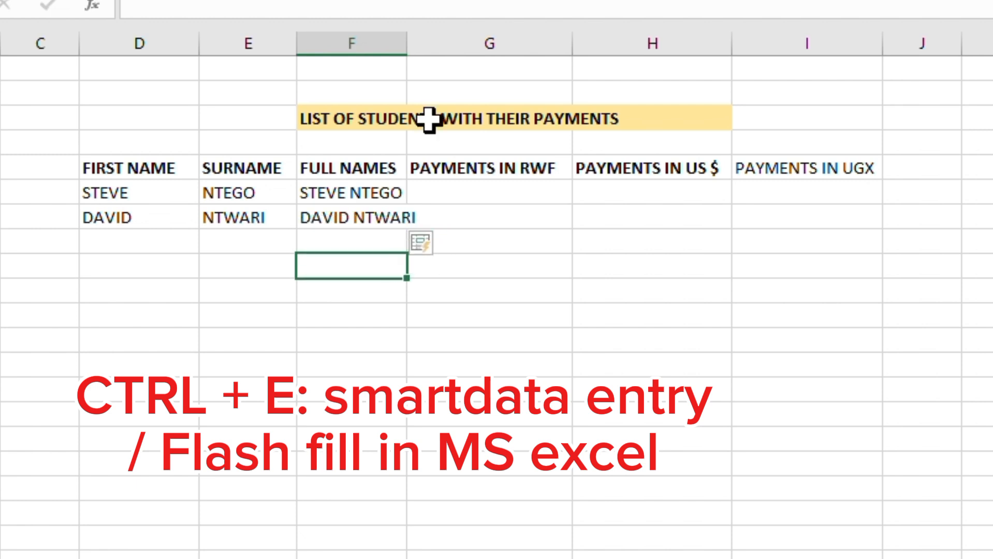
left_click_drag(409, 43, 430, 40)
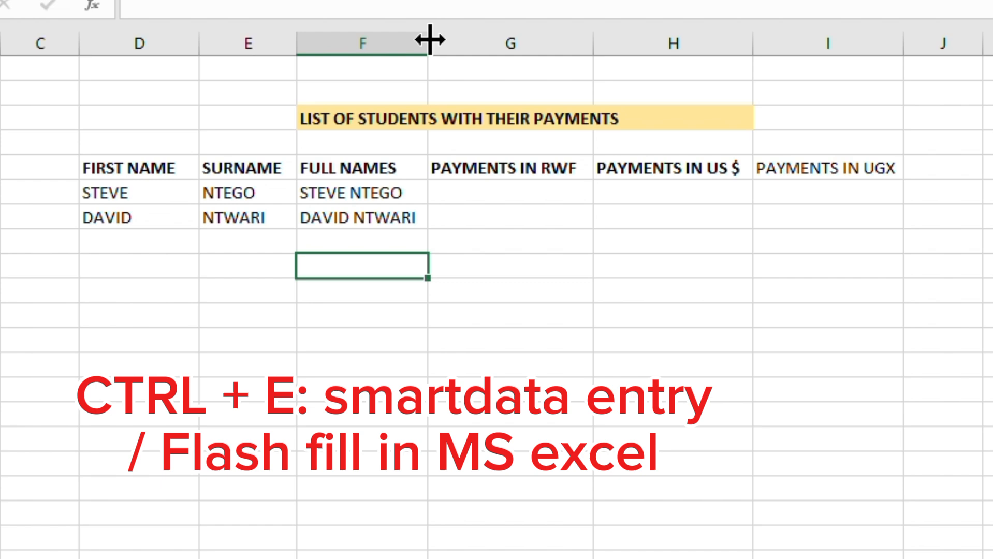
- Enter the third student's first name in the next First Name cell
left_click(146, 241)
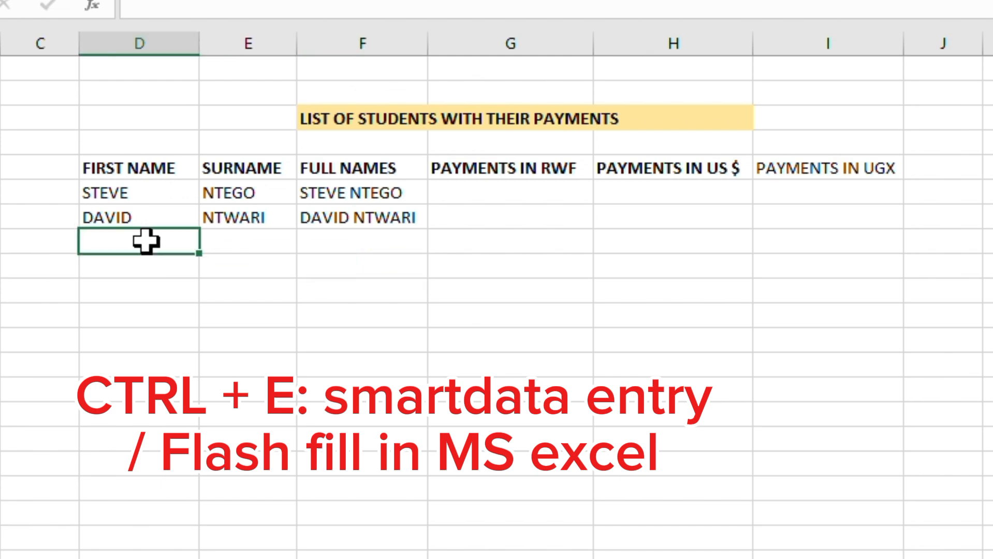
double_click(145, 241)
type("CAROLINE")
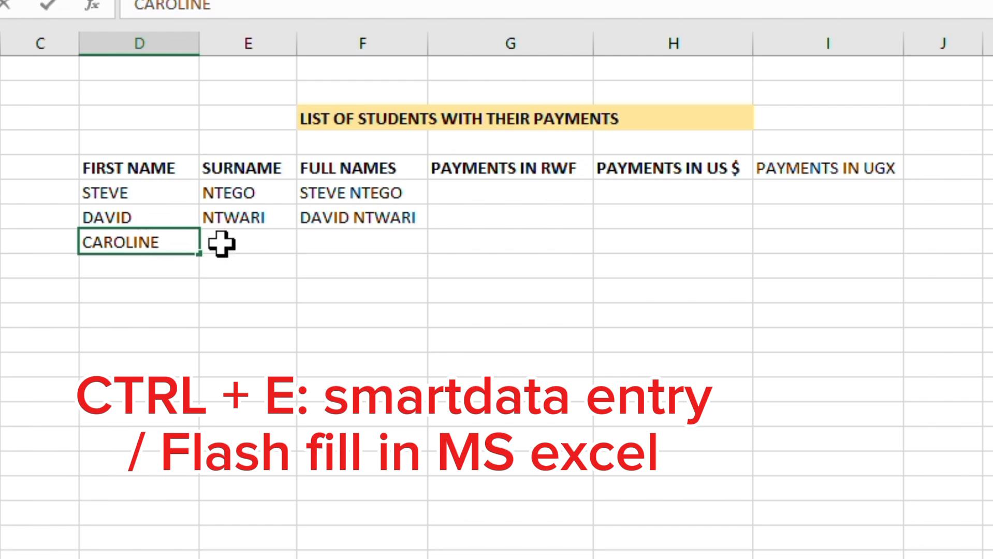
left_click(261, 239)
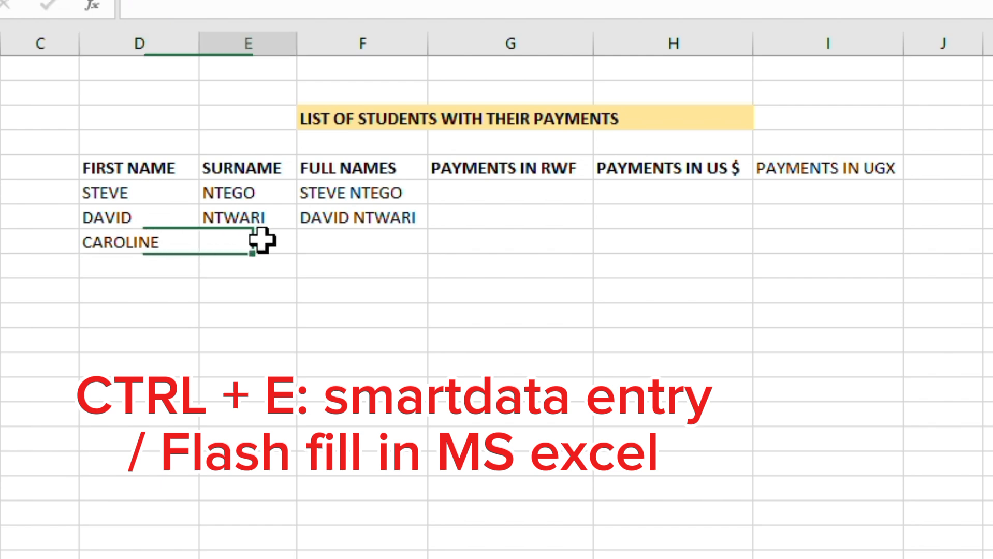
- Enter the third student's surname in the Surname column
type("CYUSA")
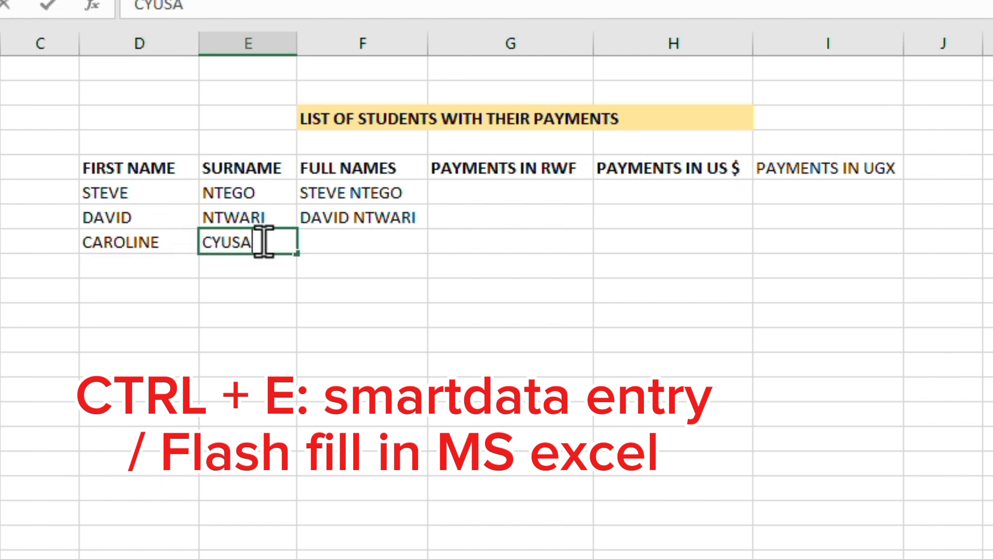
left_click(349, 240)
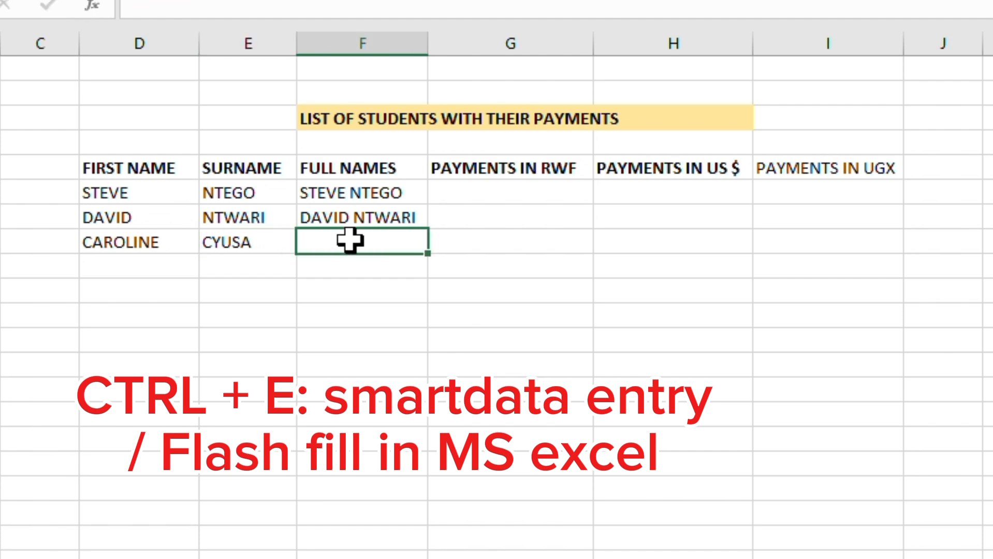
- Flash Fill the third student's full name and widen the Full Names column a little
key("ctrl+e")
left_click(386, 318)
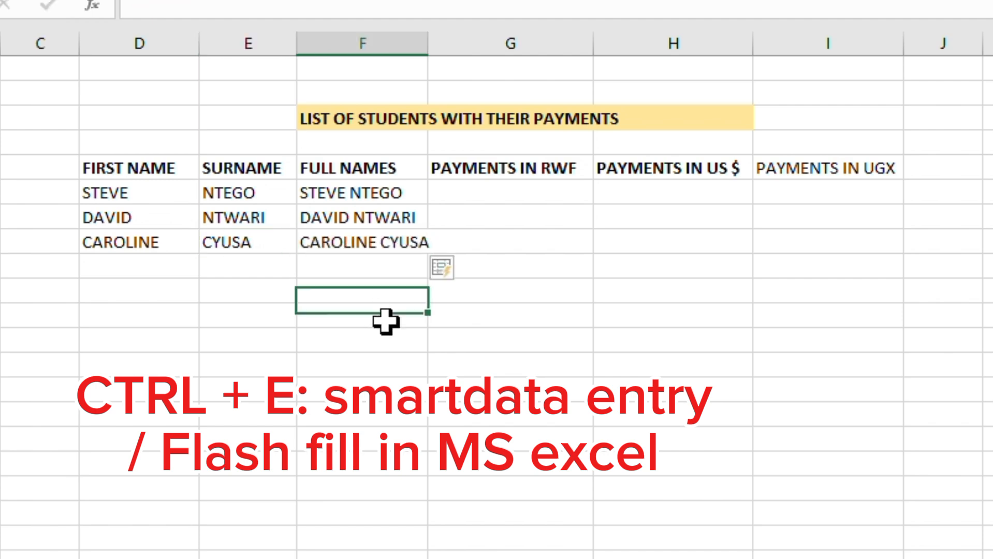
left_click_drag(436, 46, 445, 47)
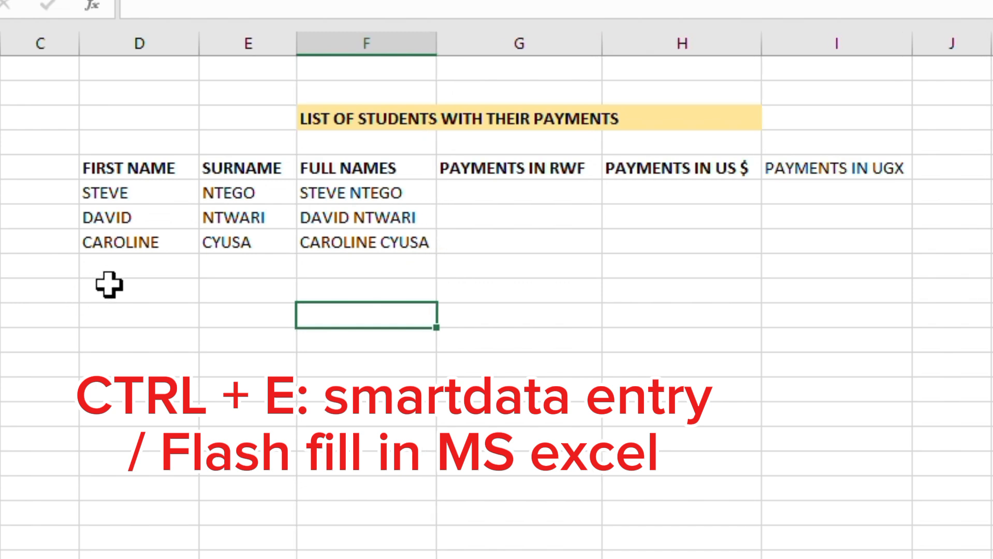
- Enter the fourth student's first name in the next First Name cell
left_click(123, 267)
type("STEVE")
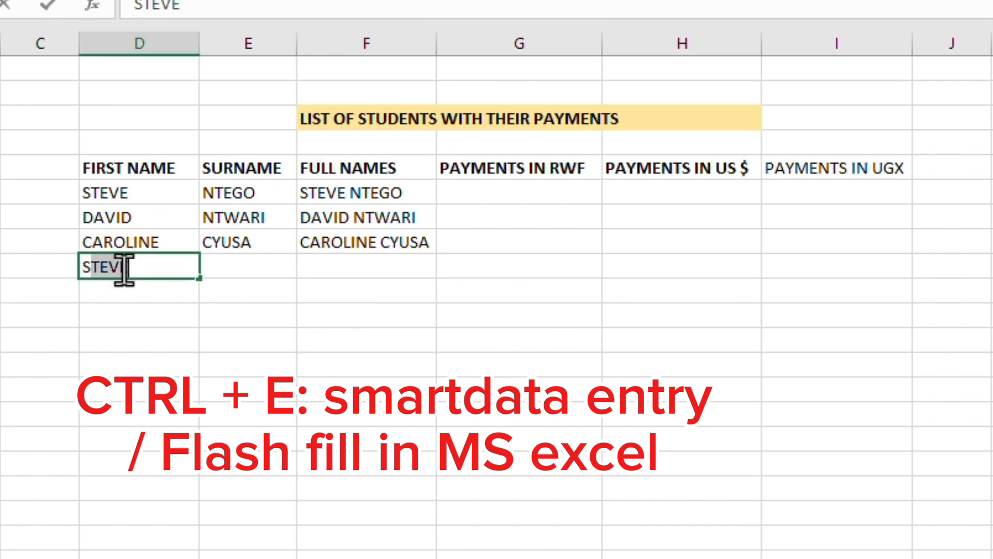
type("N")
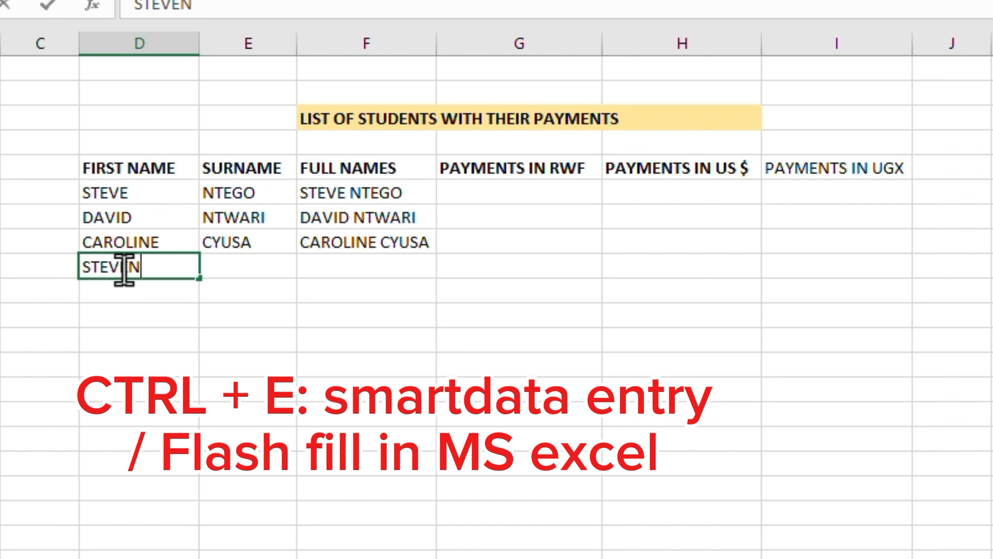
left_click(223, 268)
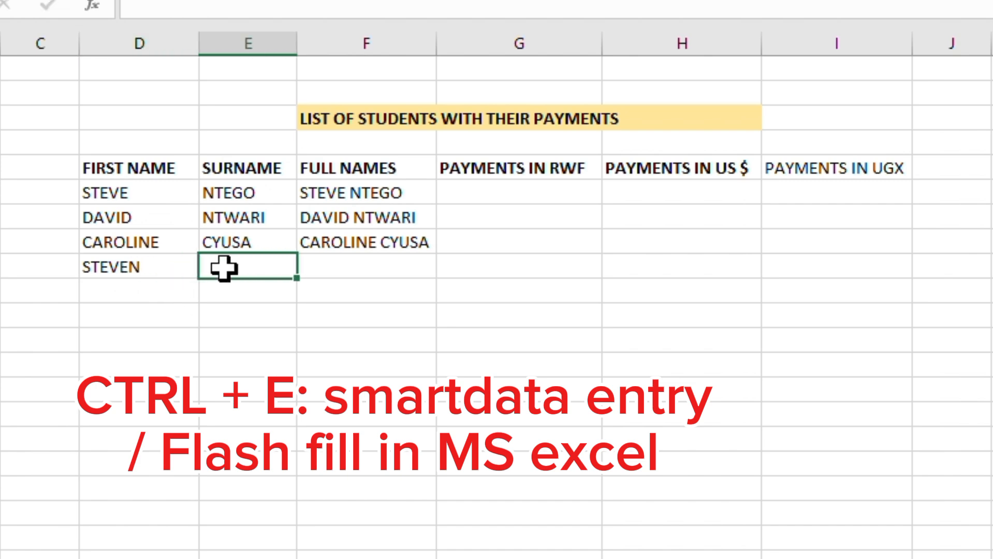
- Enter the fourth student's surname in the Surname column
type("RUGWI")
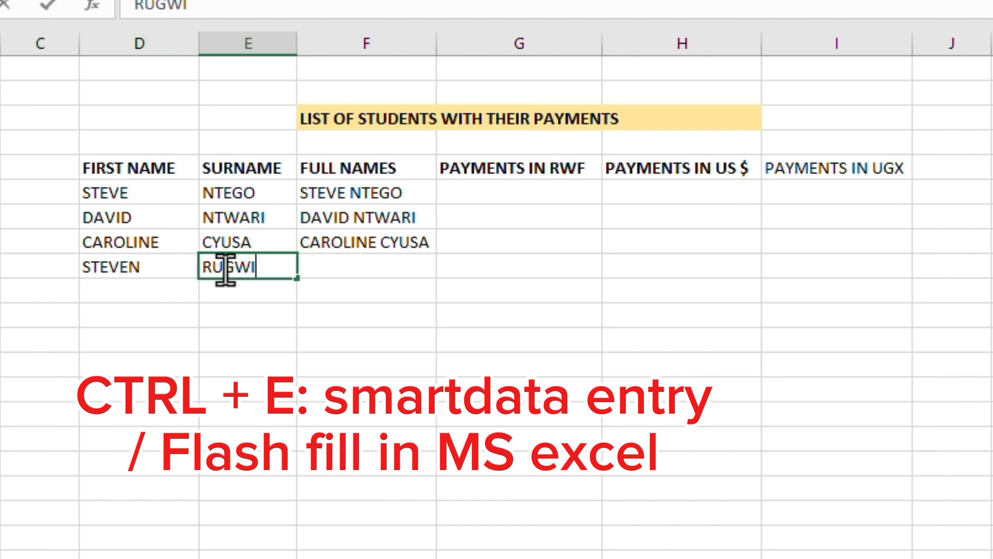
type("RO")
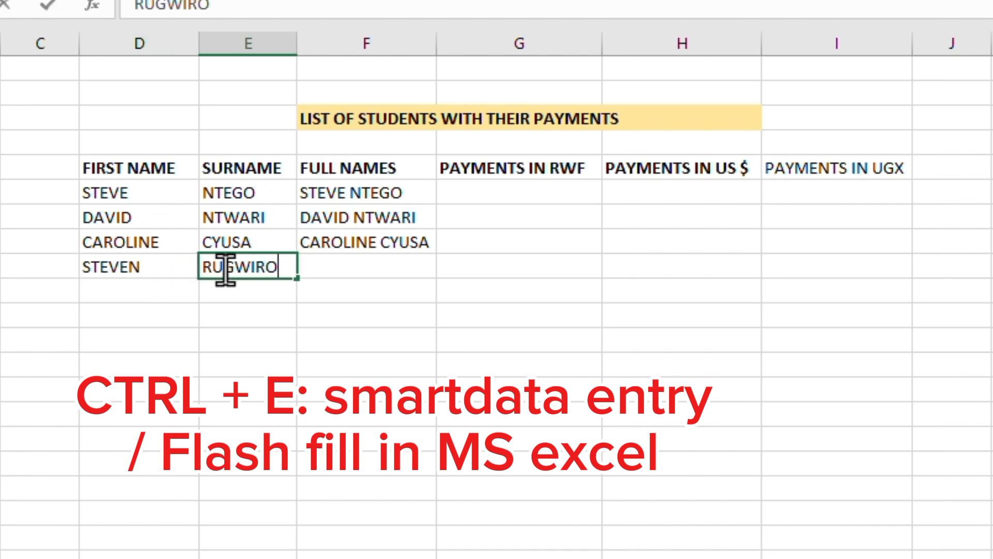
left_click(335, 266)
- Flash Fill the fourth student's full name and widen the Full Names column slightly
key("ctrl+e")
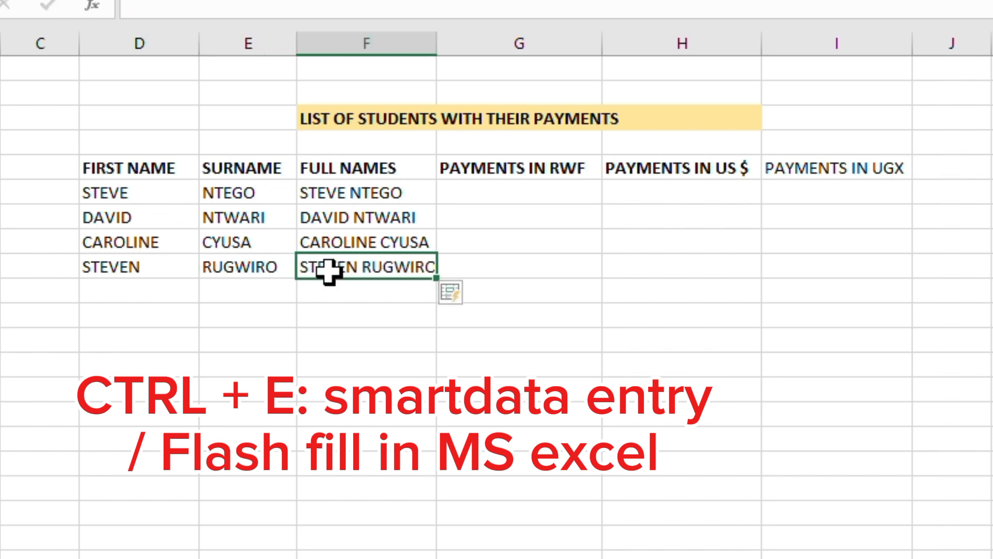
left_click(307, 317)
left_click_drag(436, 42, 439, 40)
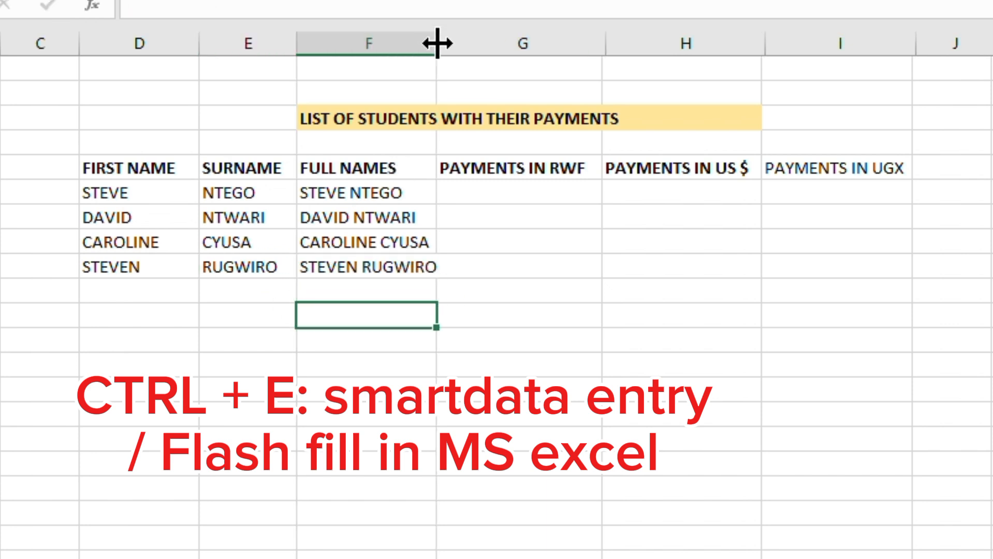
- Enter the fifth student's first name in the next First Name cell
left_click(102, 292)
double_click(104, 293)
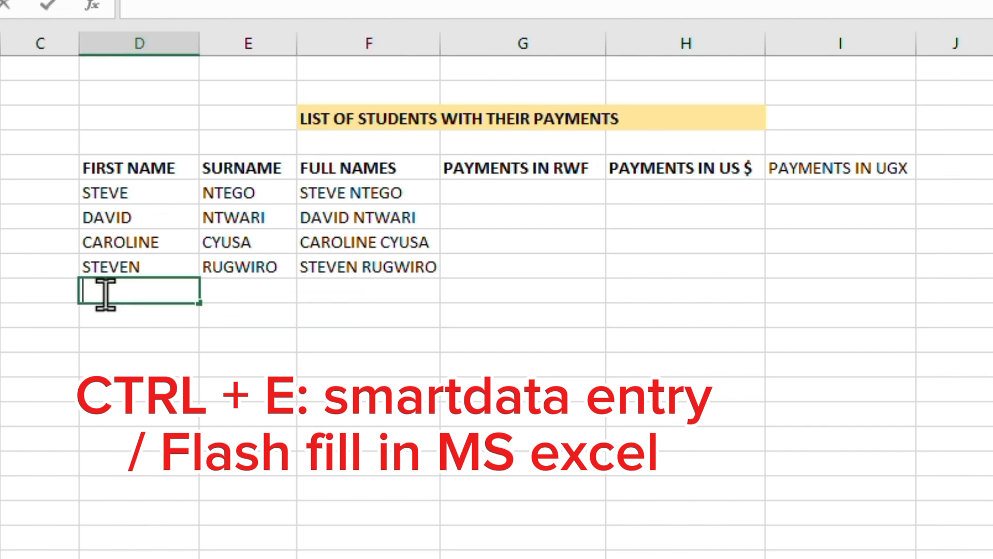
type("LAZARO")
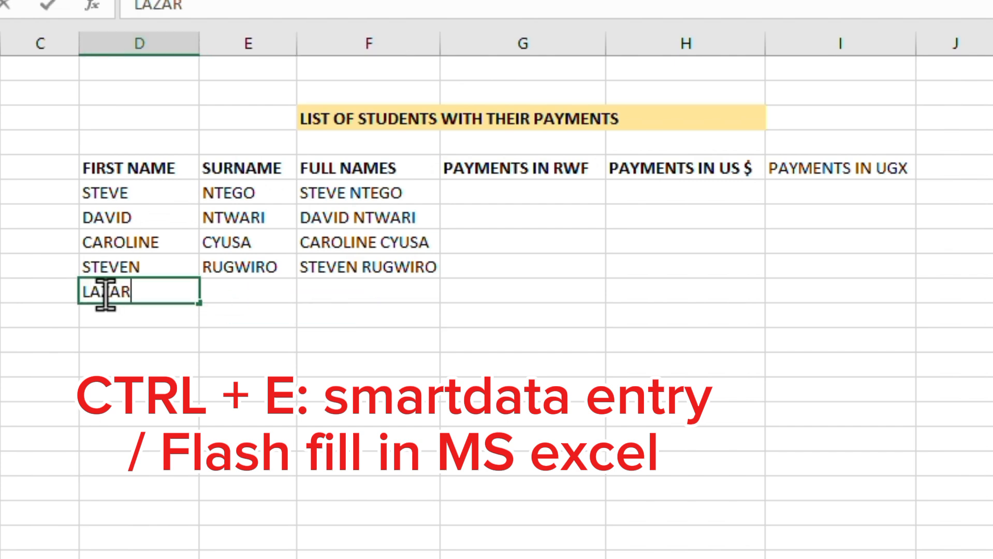
left_click(263, 296)
- Enter the fifth student's surname in the Surname column, correcting its last letter
double_click(263, 296)
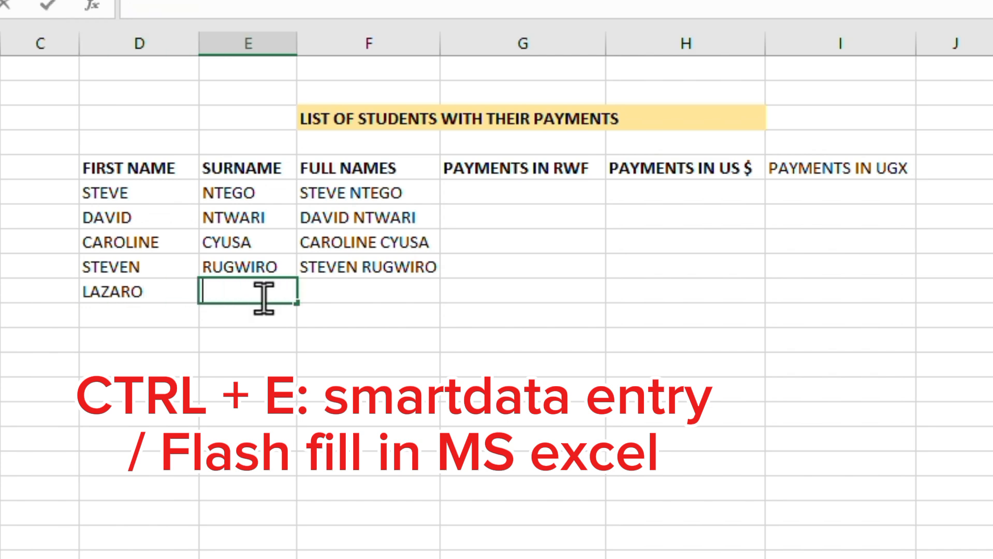
type("RUNGI")
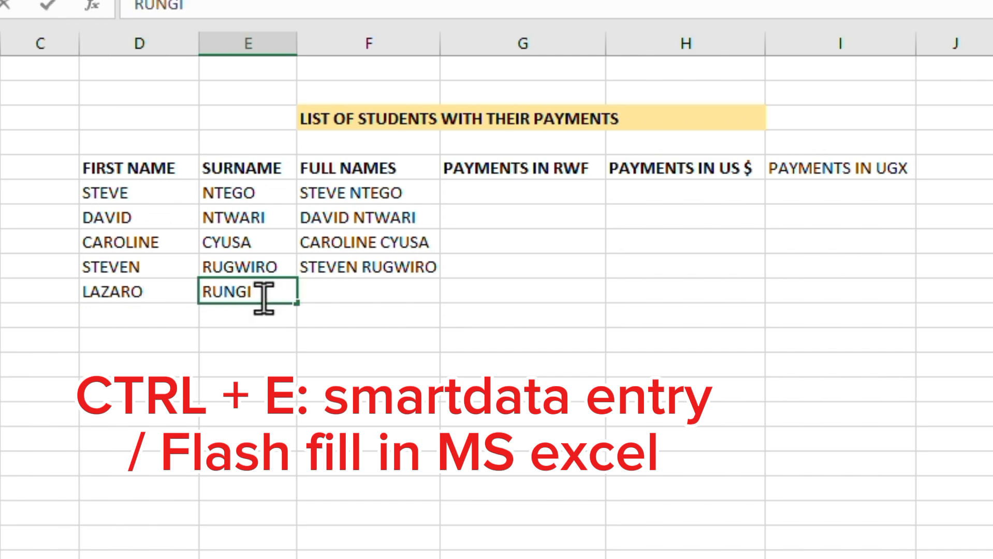
key("BackSpace")
type("U")
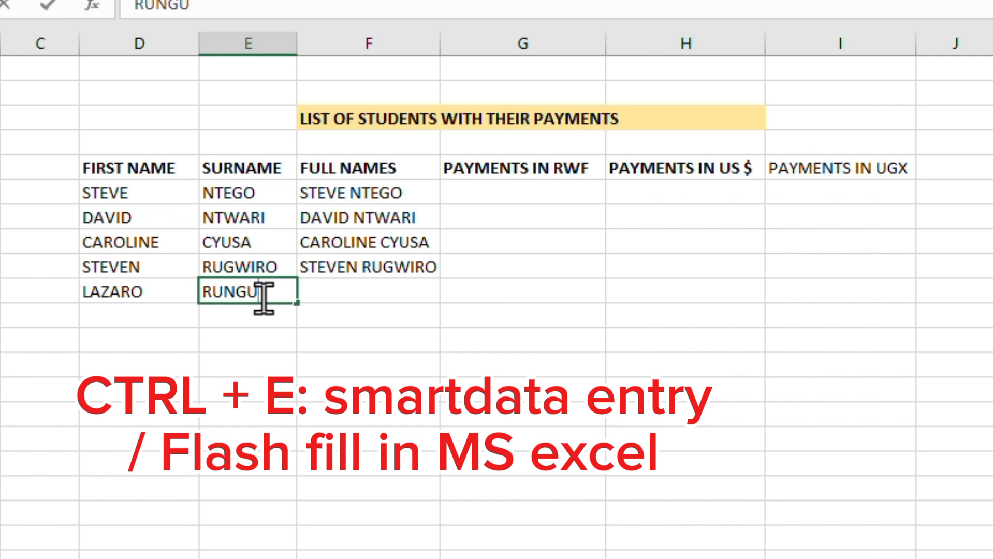
left_click(374, 295)
- Flash Fill the fifth student's full name in the Full Names column
key("ctrl+e")
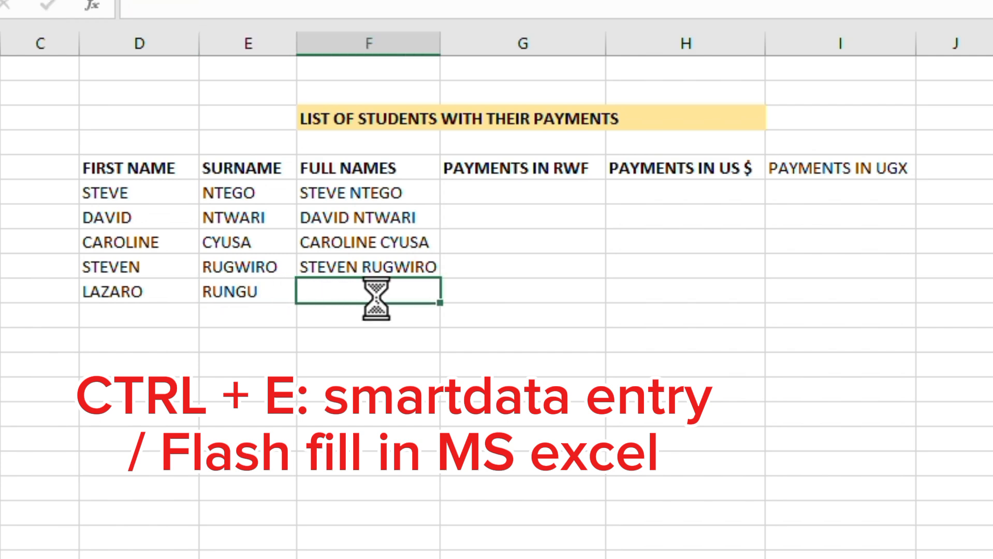
key("Return")
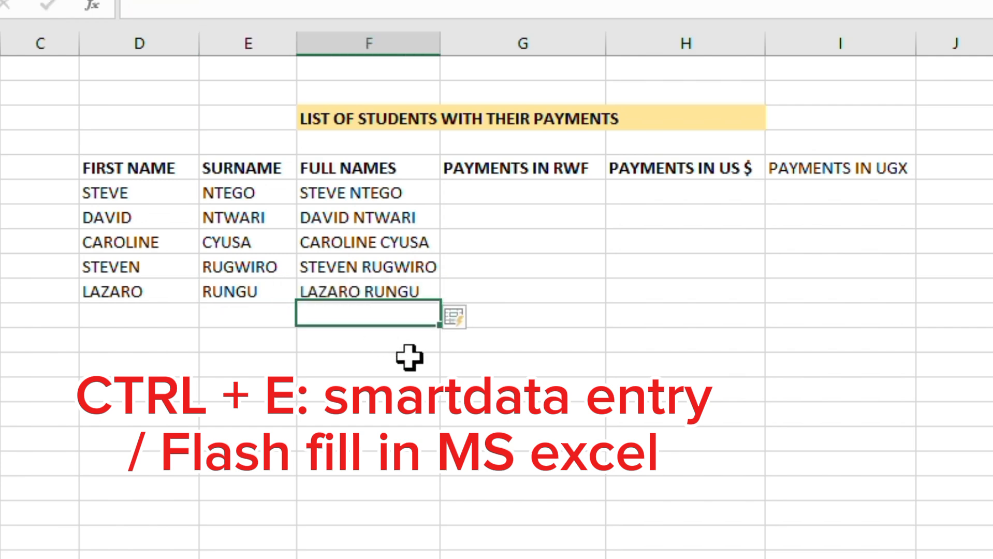
left_click(409, 358)
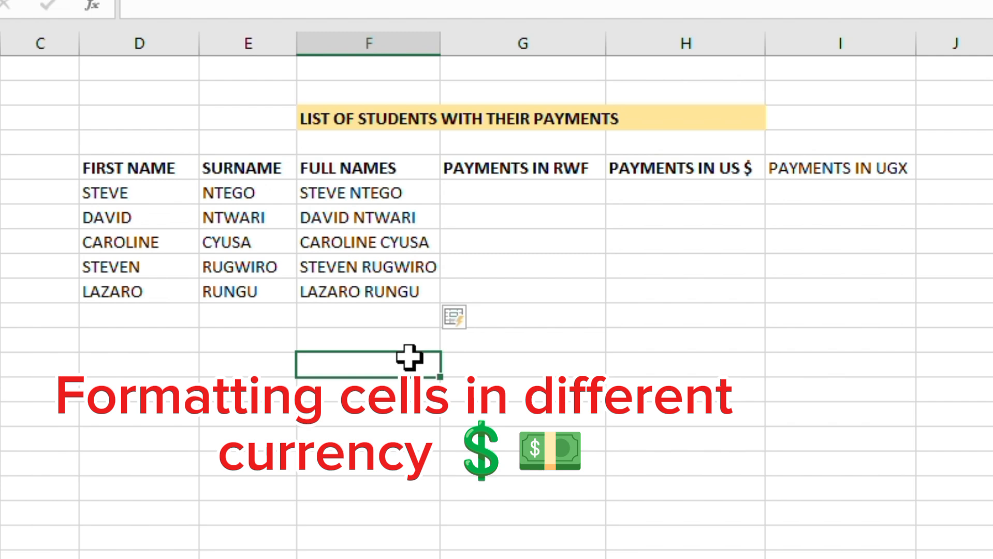
left_click(534, 196)
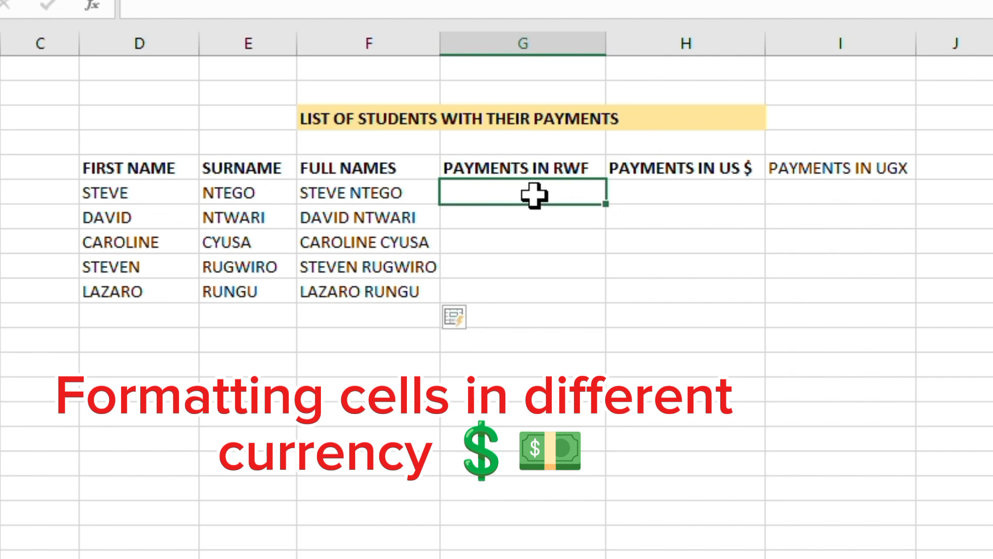
left_click(751, 190)
left_click(866, 195)
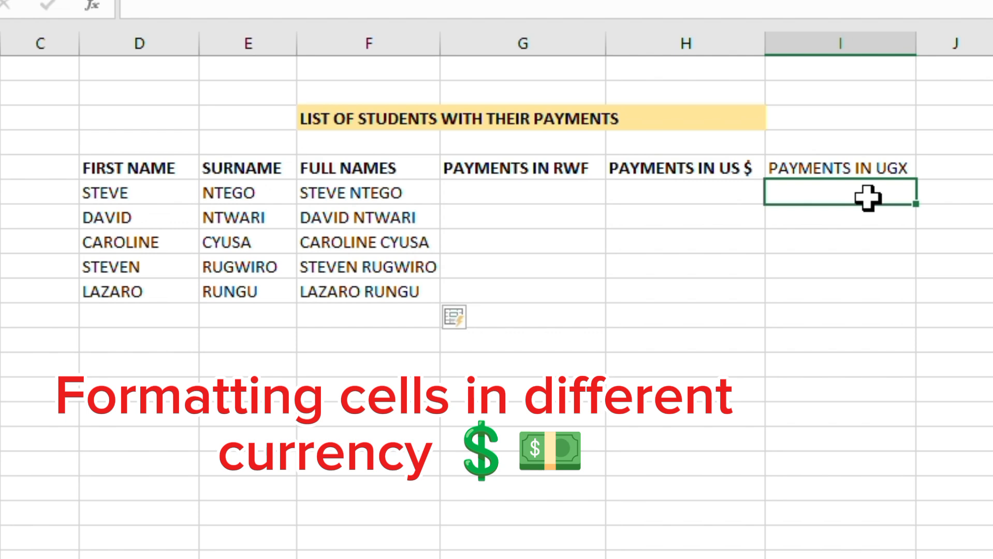
- Format the five cells under PAYMENTS IN RWF with the Currency number category
left_click(543, 200)
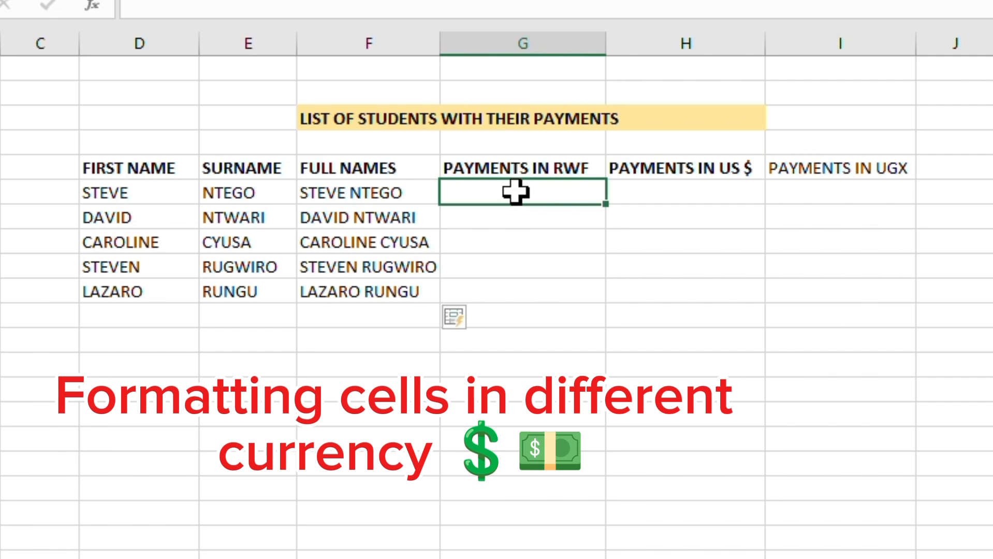
left_click_drag(514, 200, 516, 282)
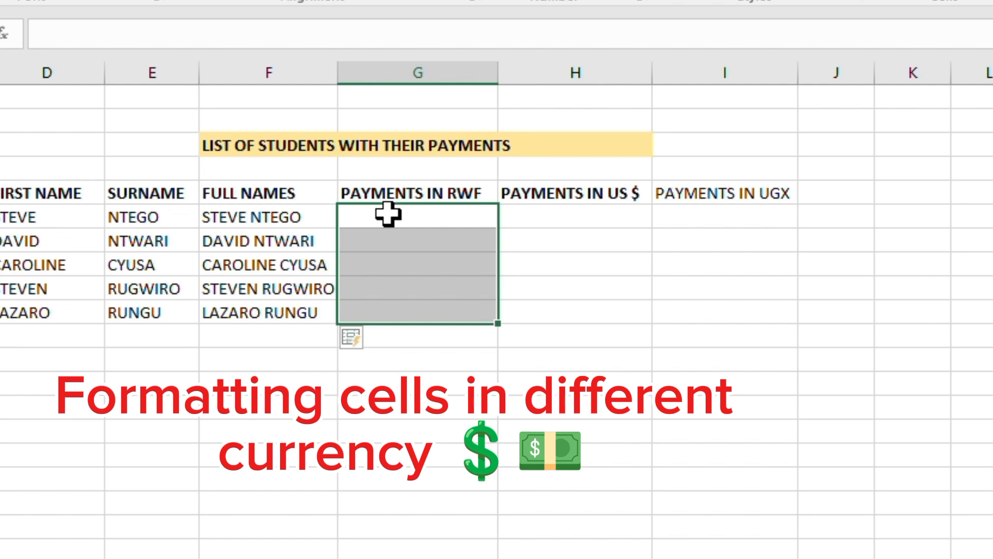
right_click(388, 217)
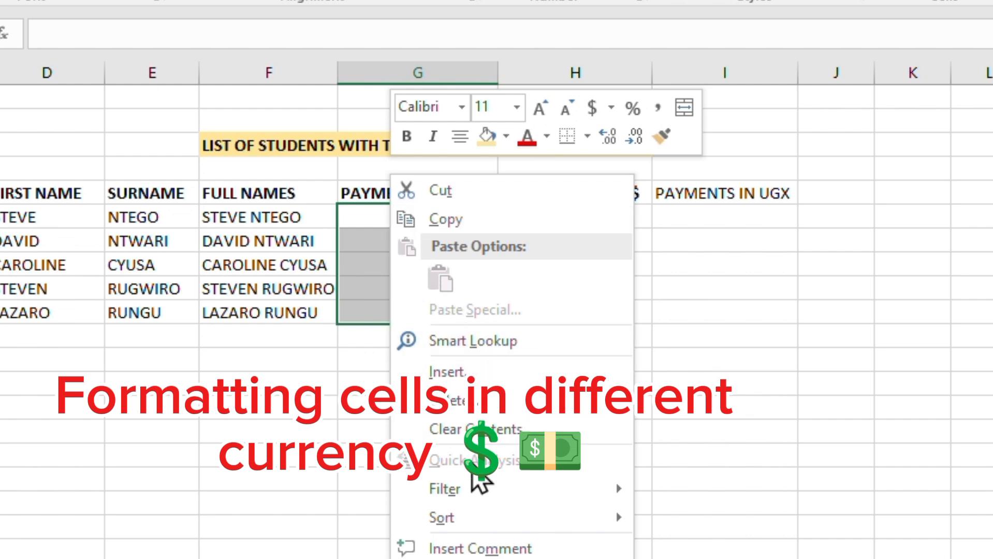
left_click(476, 558)
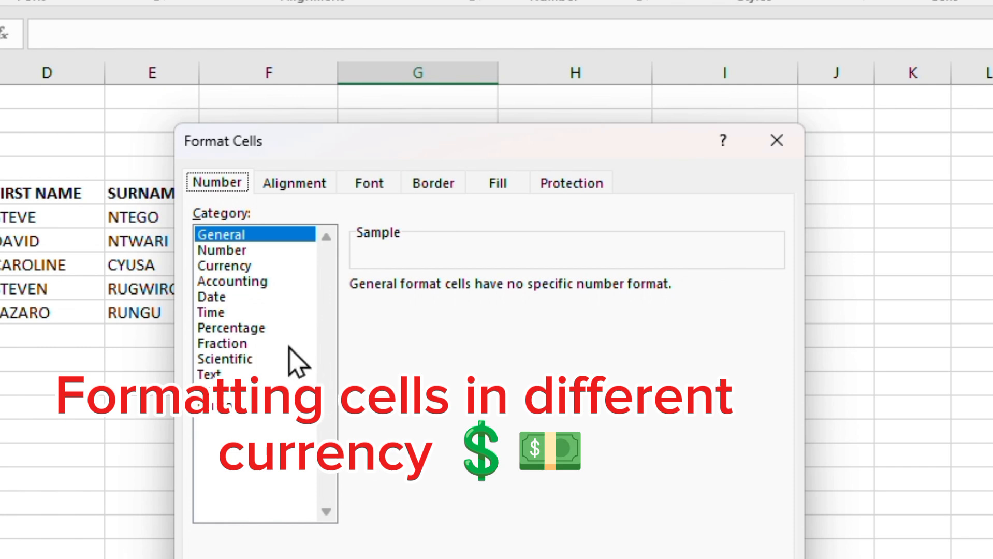
left_click(236, 267)
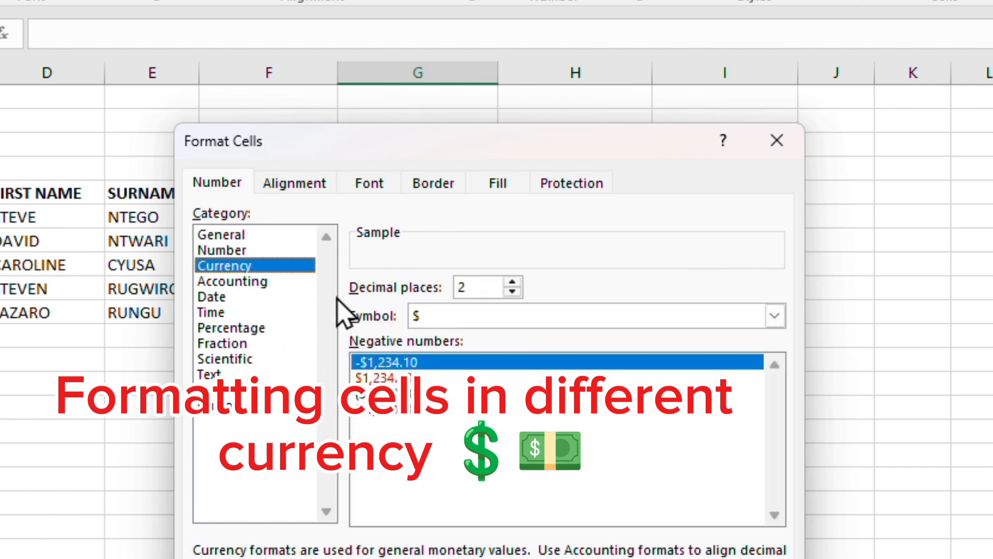
left_click_drag(510, 147, 543, 76)
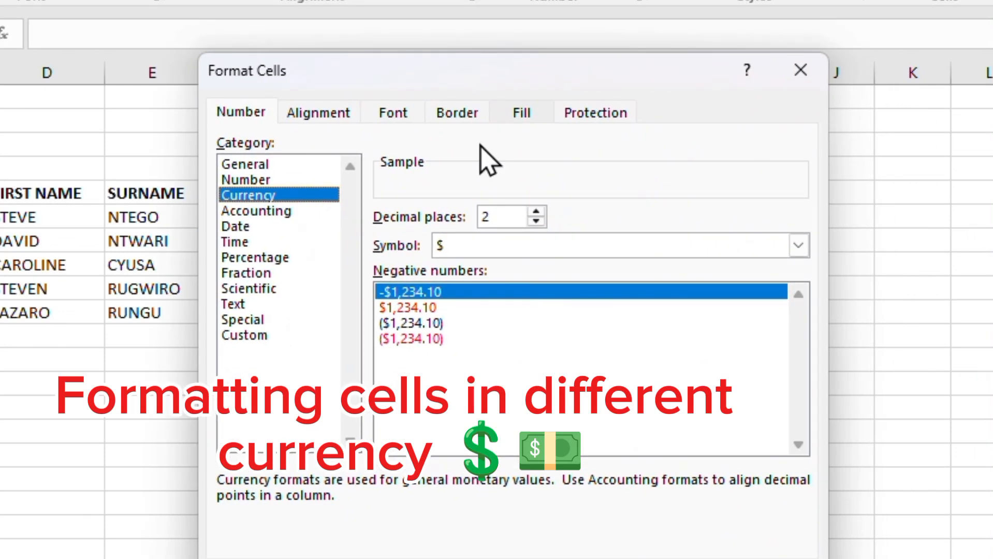
- Set the currency symbol for those payment cells to RWF and apply the format
left_click(674, 248)
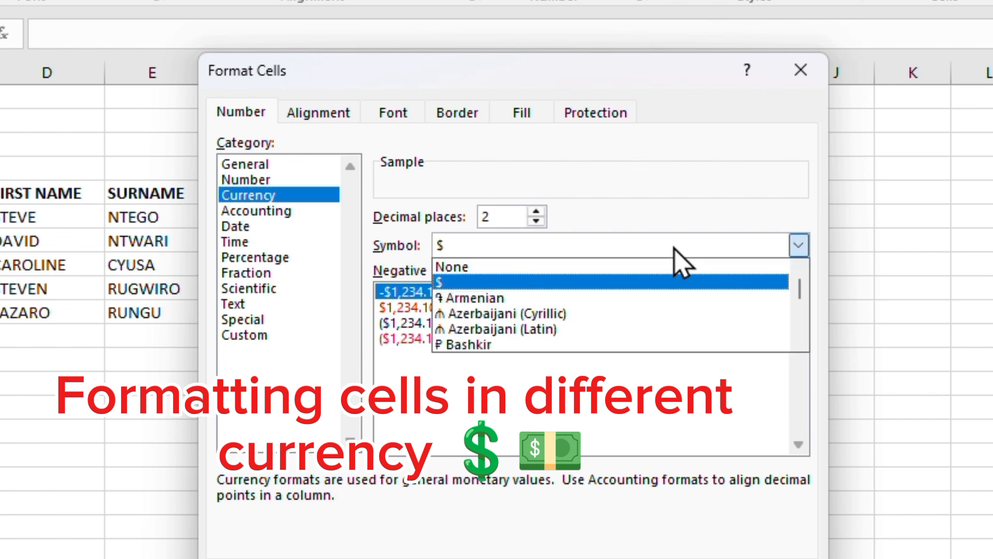
key("Down")
key("Down")
key("Down")
key("Down")
key("Down")
key("Down")
key("Down")
key("Down")
key("Down")
key("Down")
key("Down")
key("Down")
key("Down")
key("Down")
key("Down")
key("Down")
key("Down")
key("Down")
key("Down")
key("Down")
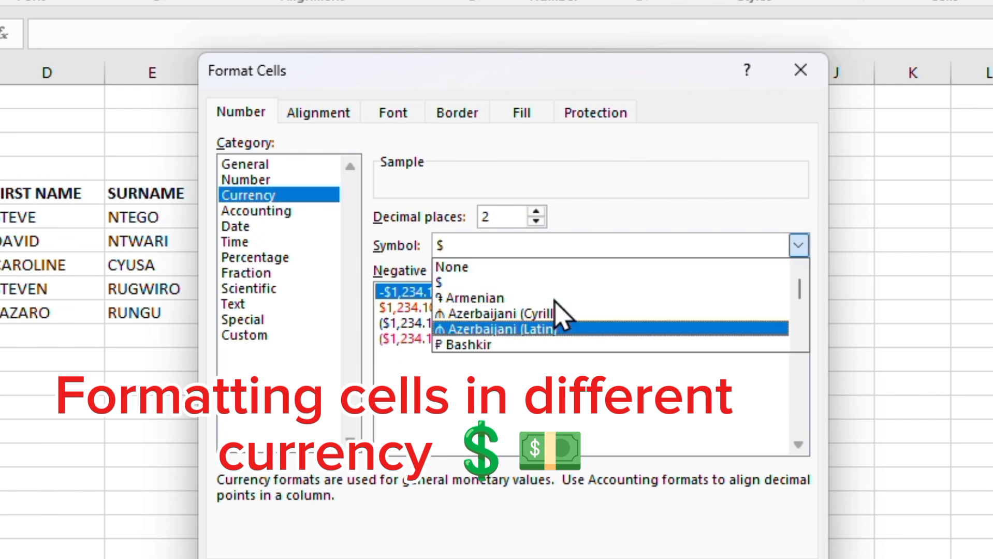
key("Down")
key("Down")
key("Down")
key("Down")
key("Down")
key("Down")
key("Down")
key("Down")
key("Down")
key("Down")
key("Down")
key("Down")
key("Down")
key("Down")
key("Down")
key("Down")
key("Down")
key("Down")
key("Down")
key("Down")
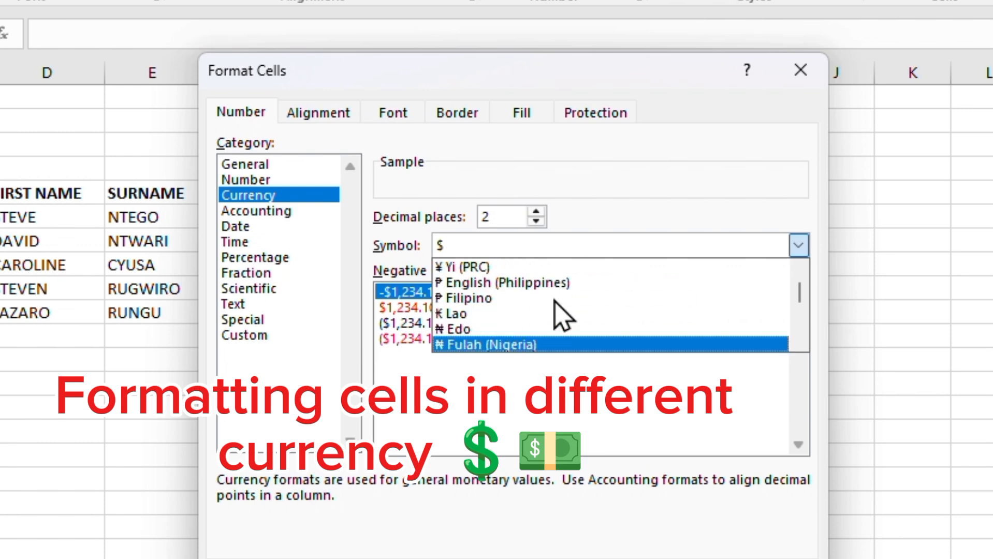
key("Down")
key("Down")
key("Down")
key("Down")
key("Down")
key("Down")
key("Down")
key("Down")
key("Down")
key("Down")
key("Down")
key("Down")
key("Down")
key("Down")
key("Down")
key("Down")
key("Down")
key("Down")
key("Down")
key("Down")
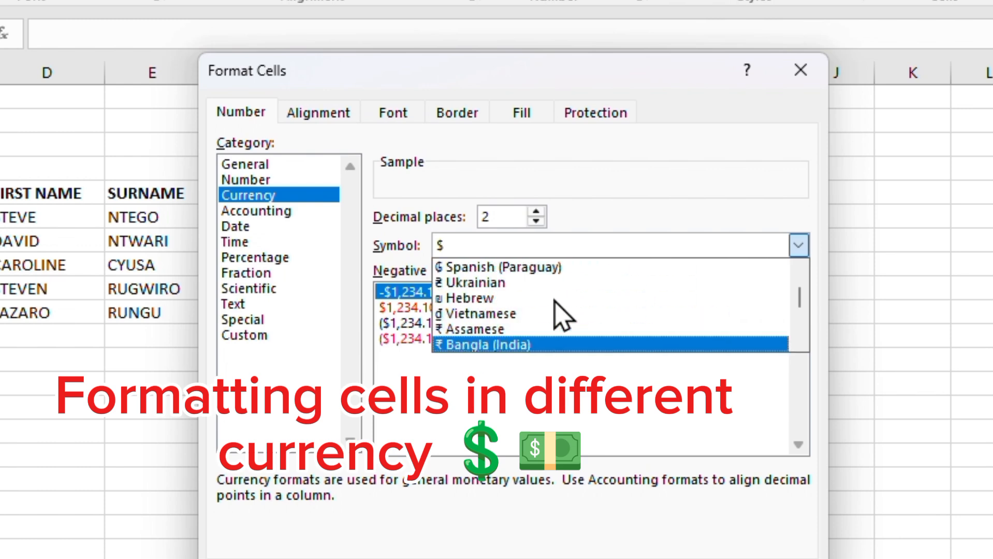
key("Down")
key("Down")
key("Down")
key("Down")
key("Down")
key("Down")
key("Down")
key("Down")
key("Down")
key("Down")
key("Down")
key("Down")
key("Down")
key("Down")
key("Down")
key("Down")
key("Down")
key("Down")
key("Down")
key("Down")
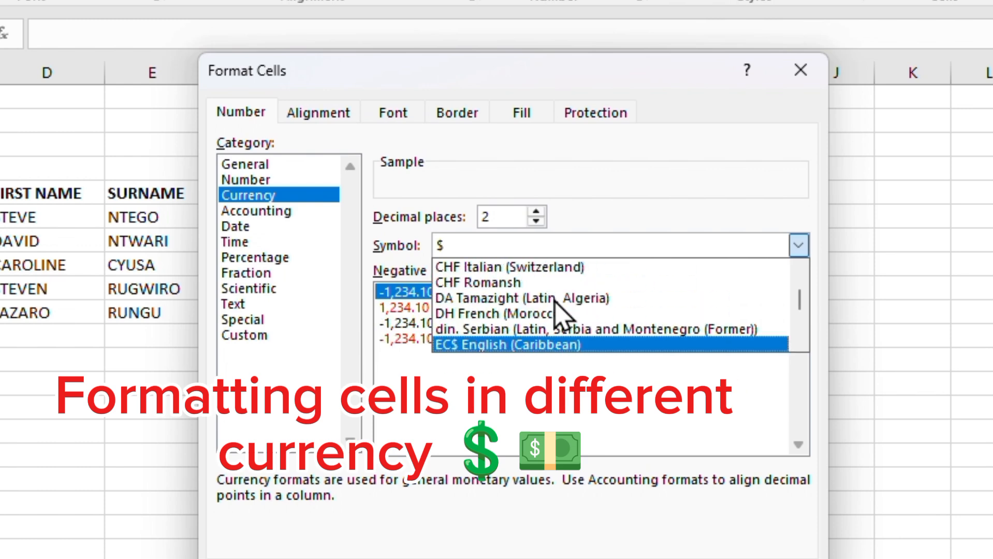
key("Down")
key("Down")
key("Down")
key("Down")
key("Down")
key("Down")
key("Down")
key("Down")
key("Down")
key("Down")
key("Down")
key("Down")
key("Down")
key("Down")
key("Down")
key("Down")
key("Down")
key("Down")
key("Down")
key("Down")
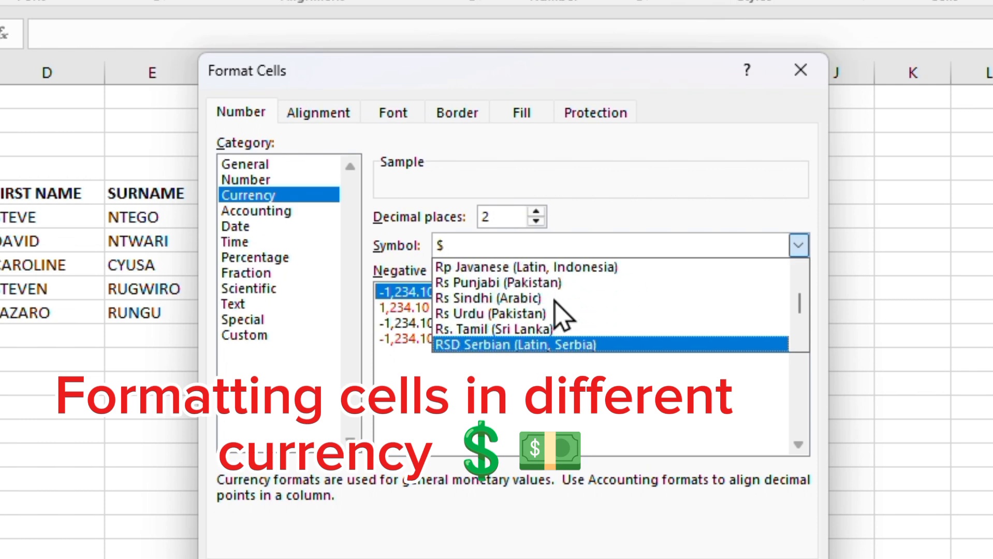
key("Up")
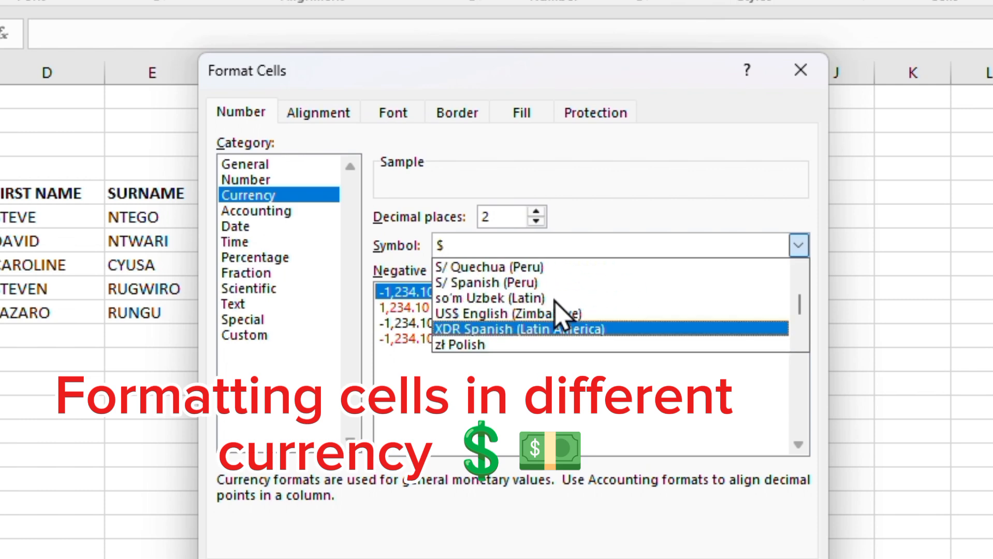
key("Up")
key("Up")
key("Up")
key("Up")
key("Up")
key("Up")
key("Up")
key("Up")
key("Up")
key("Up")
key("Up")
key("Up")
key("Up")
key("Up")
key("Up")
key("Up")
key("Up")
key("Up")
key("Up")
key("Up")
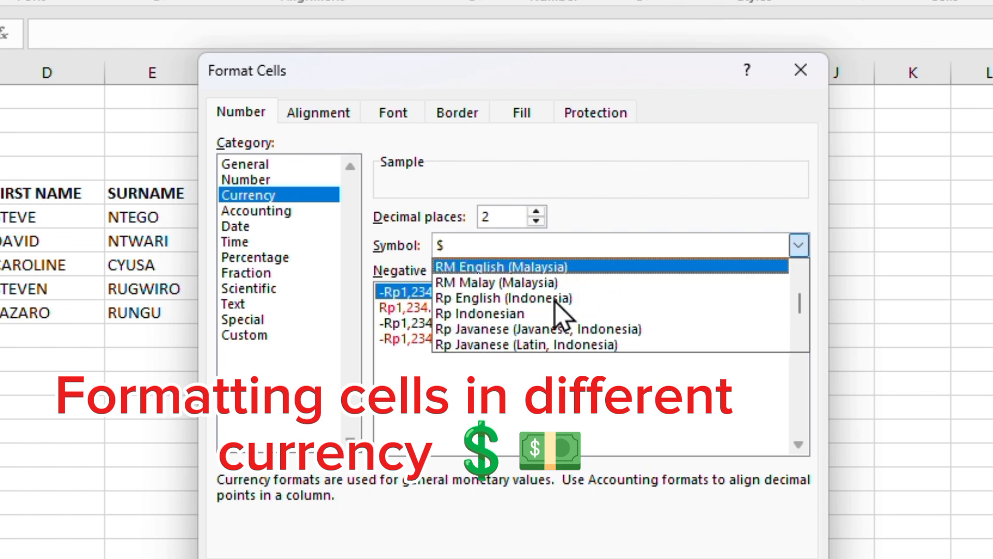
key("Up")
key("Up")
key("Up")
key("Up")
key("Up")
key("Up")
key("Up")
key("Up")
key("Up")
key("Up")
key("Up")
key("Up")
key("Up")
key("Up")
key("Up")
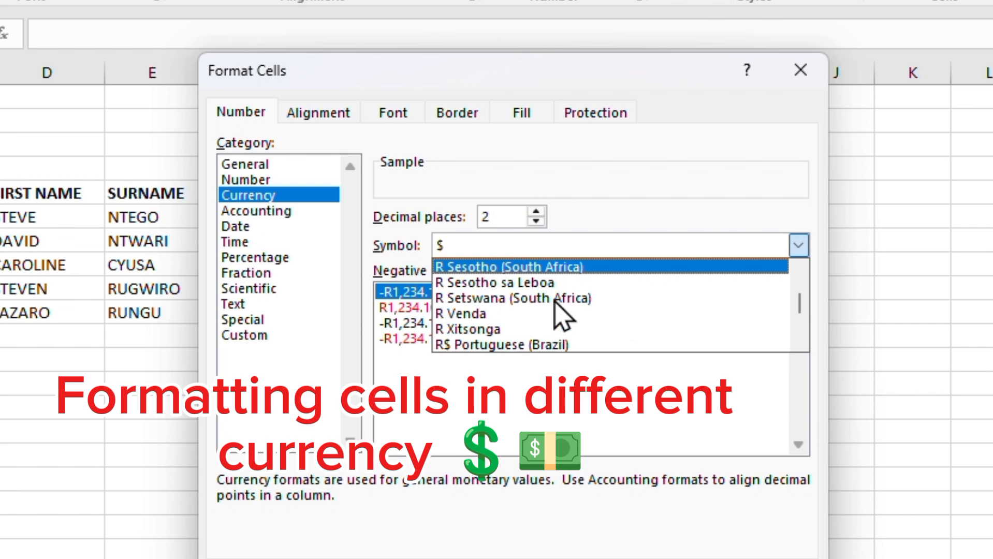
key("Up")
key("Up")
key("Up")
key("Down")
key("Down")
key("Down")
key("Down")
key("Down")
key("Down")
key("Down")
key("Down")
key("Down")
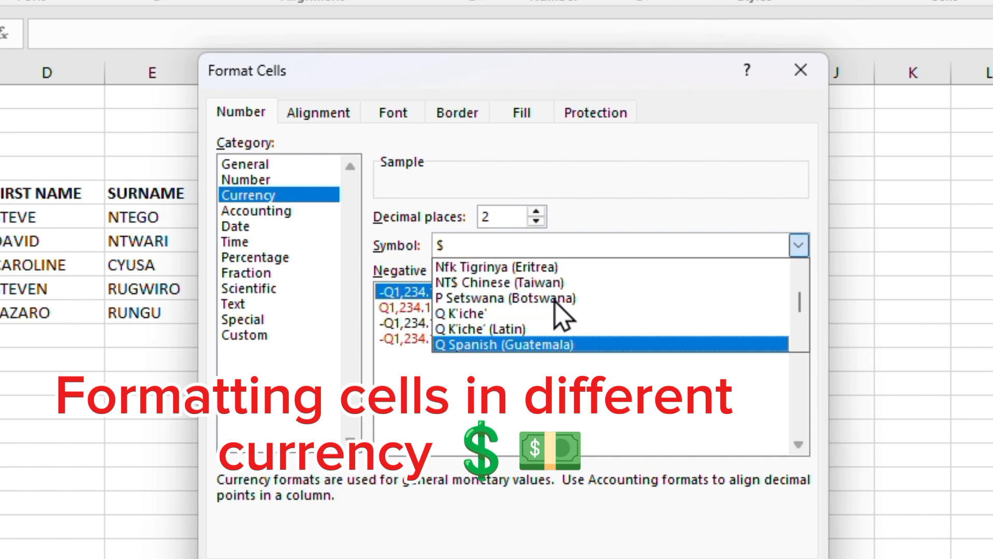
key("Down")
key("Down")
key("Down")
key("Down")
key("Down")
key("Down")
key("Down")
key("Down")
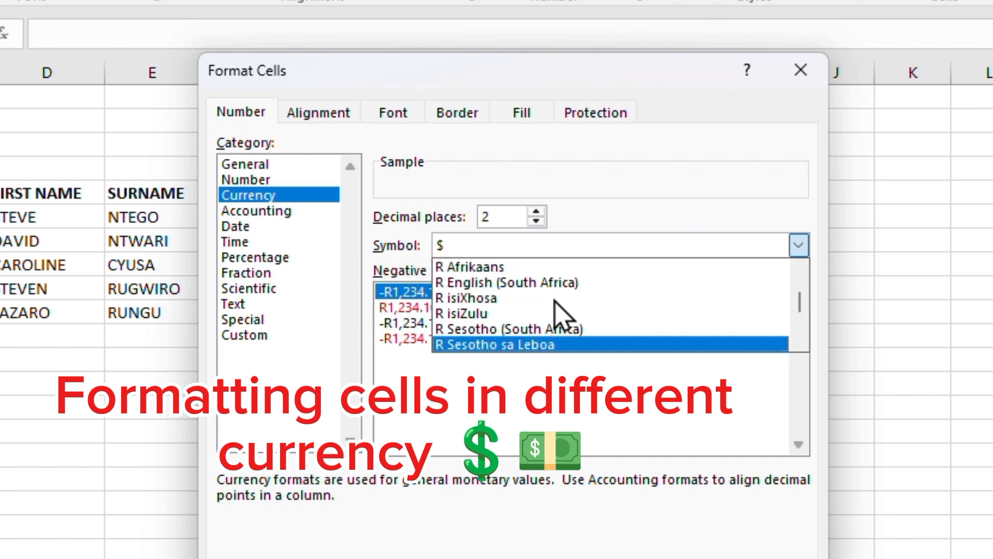
key("Down")
key("Down")
key("Down")
key("Down")
key("Down")
key("Down")
key("Down")
key("Down")
key("Down")
key("Down")
key("Down")
key("Down")
key("Down")
key("Down")
key("Down")
key("Down")
key("Down")
key("Down")
key("Down")
key("Down")
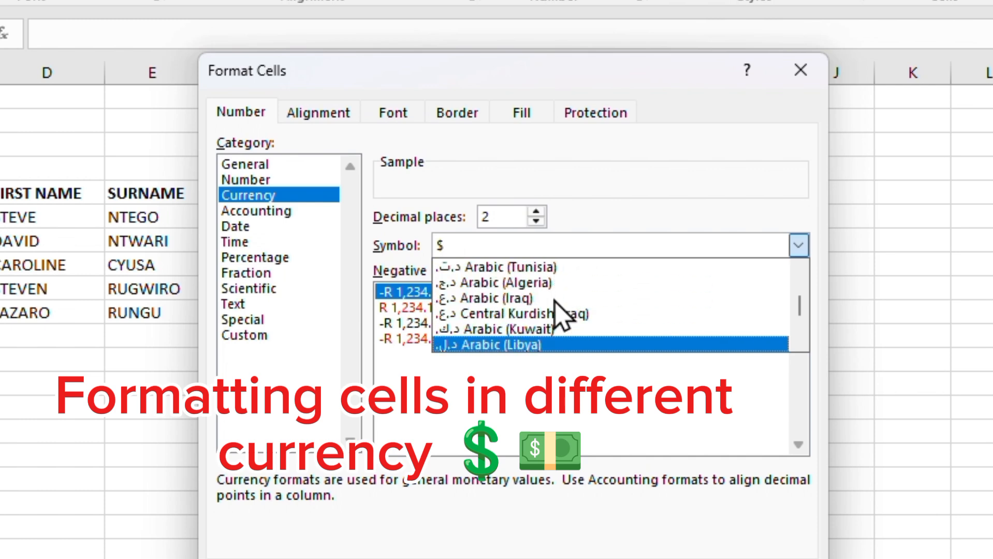
key("Down")
key("Down")
key("Down")
key("Down")
key("Down")
key("Down")
key("Down")
key("Down")
key("Down")
key("Down")
key("Down")
key("Down")
key("Down")
key("Down")
key("Down")
key("Down")
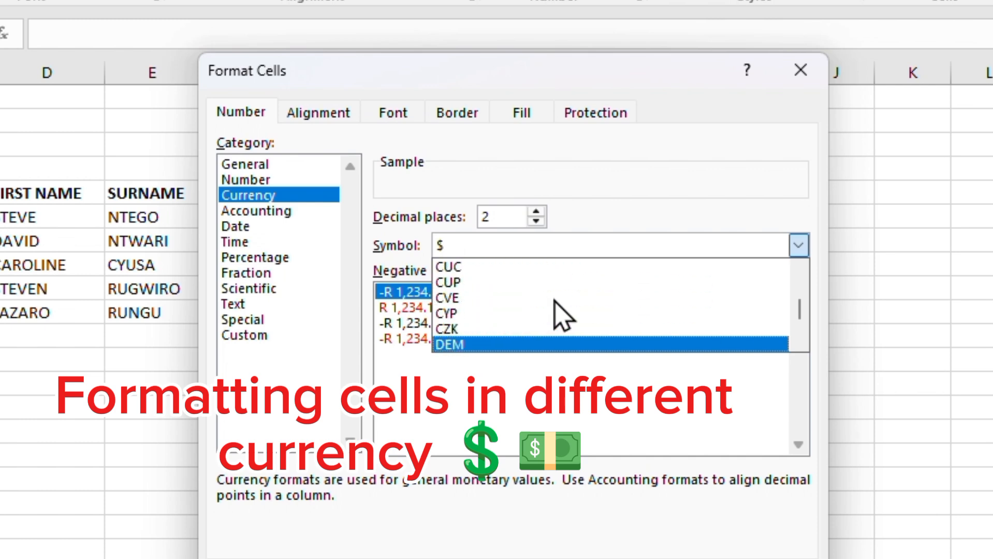
key("Down")
key("Down")
key("Down")
key("Down")
key("Down")
key("Down")
key("Down")
key("Down")
key("Down")
key("Down")
key("Down")
key("Down")
key("Down")
key("Down")
key("Down")
key("Down")
key("Down")
key("Down")
key("Down")
key("Down")
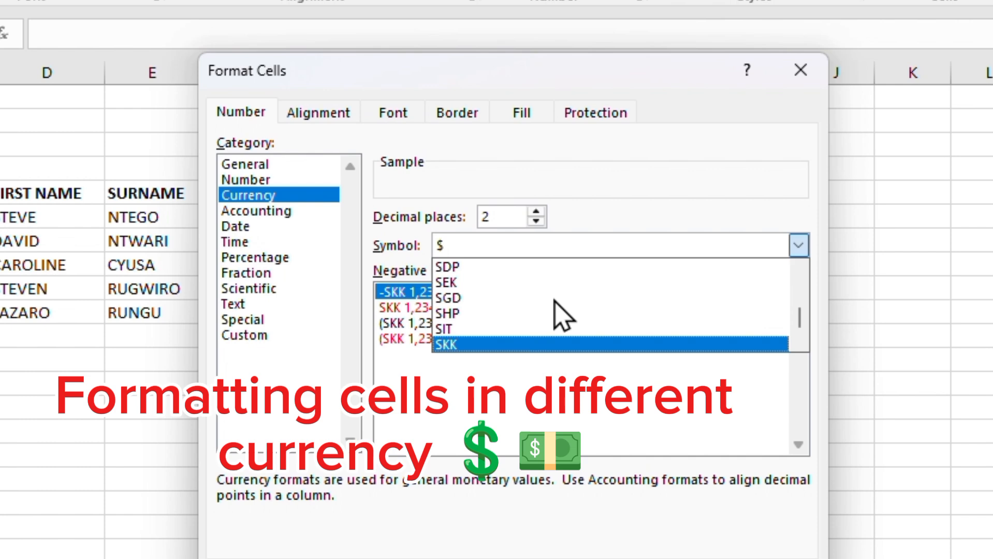
key("Up")
key("Up")
key("Up")
key("Up")
key("Up")
key("Up")
key("Up")
key("Up")
key("Up")
key("Up")
key("Up")
key("Up")
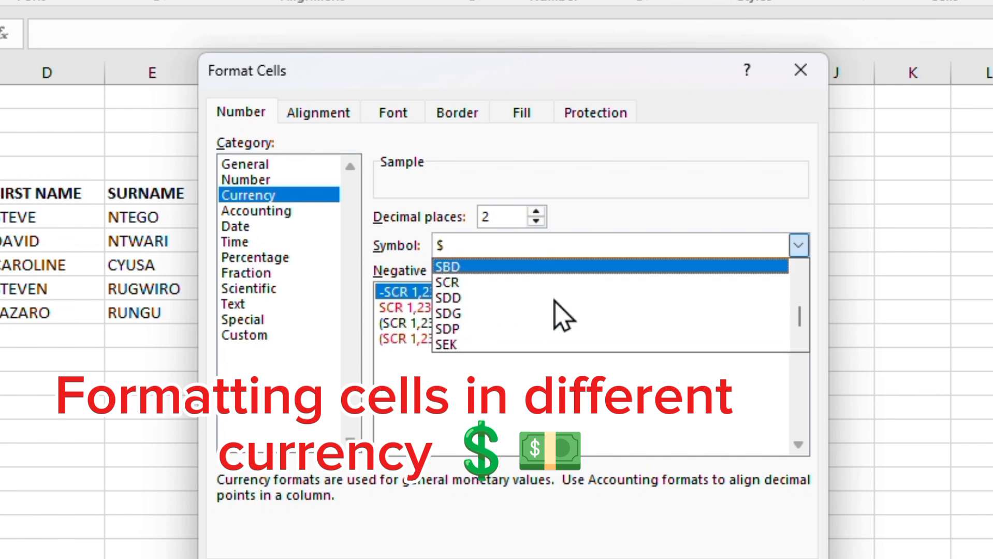
key("Down")
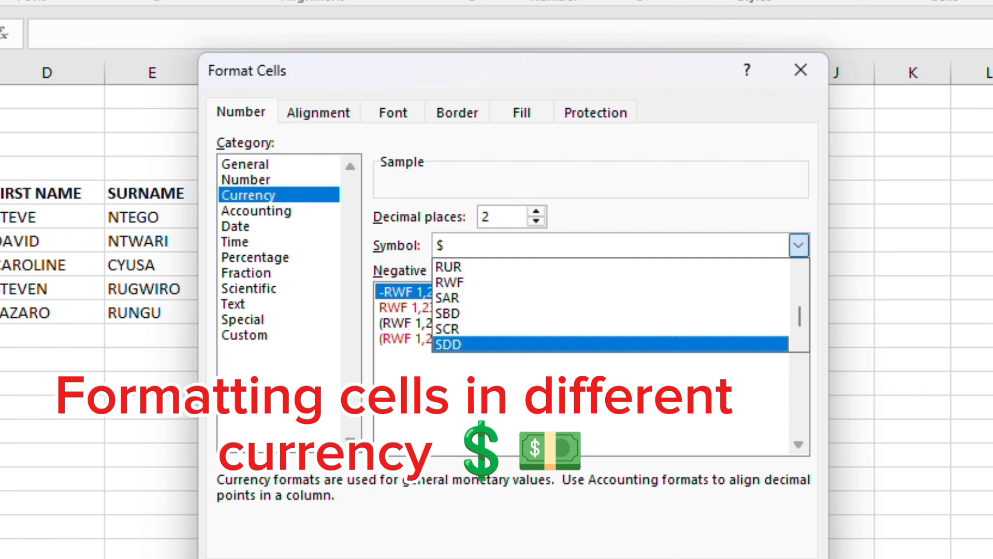
left_click(446, 282)
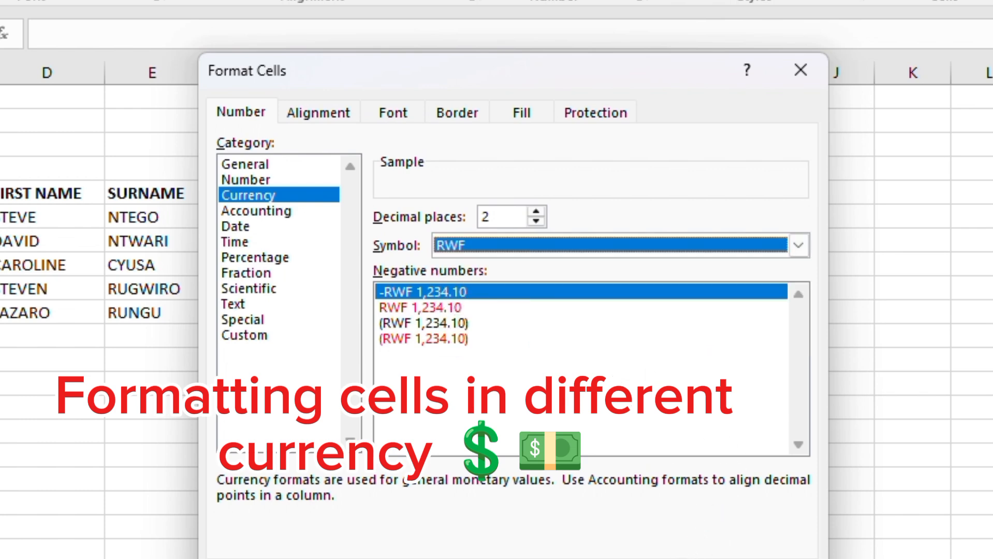
left_click(696, 558)
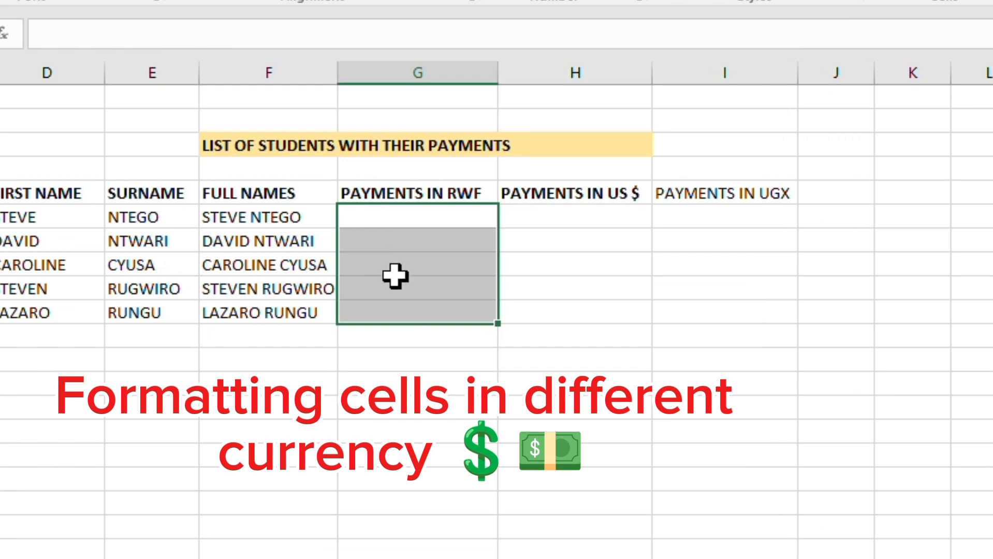
- Format the five cells under PAYMENTS IN US $ as Currency with the $ symbol and 2 decimal places
left_click(572, 214)
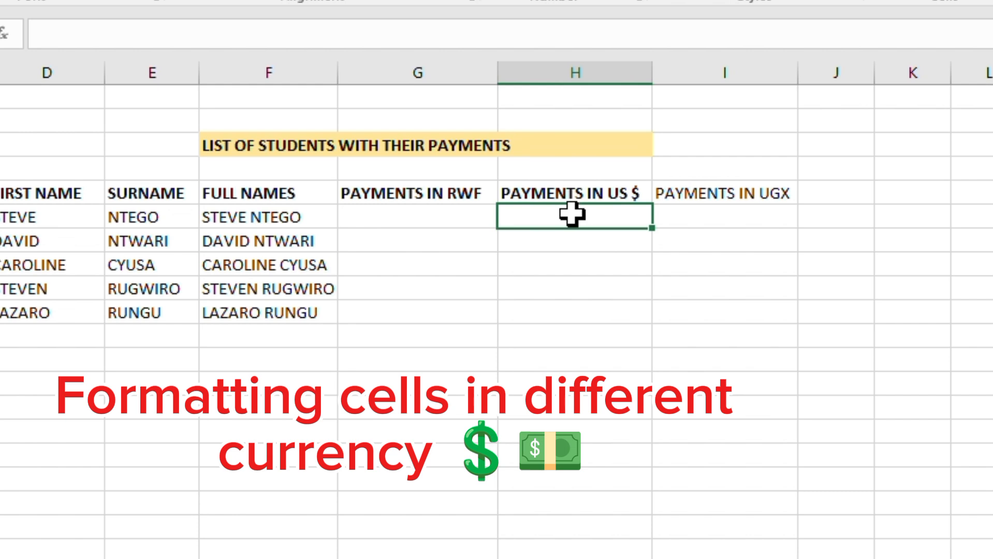
left_click_drag(572, 216, 567, 315)
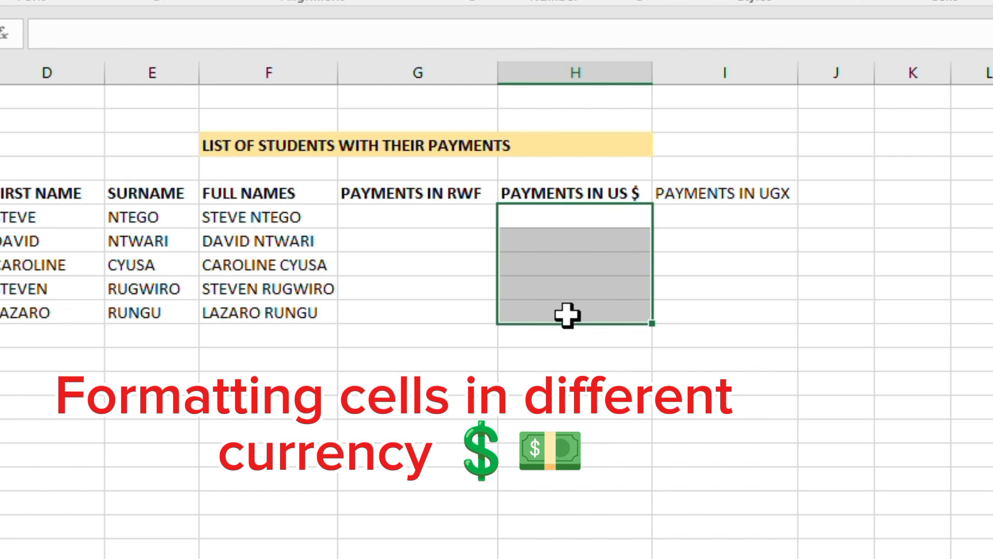
right_click(549, 216)
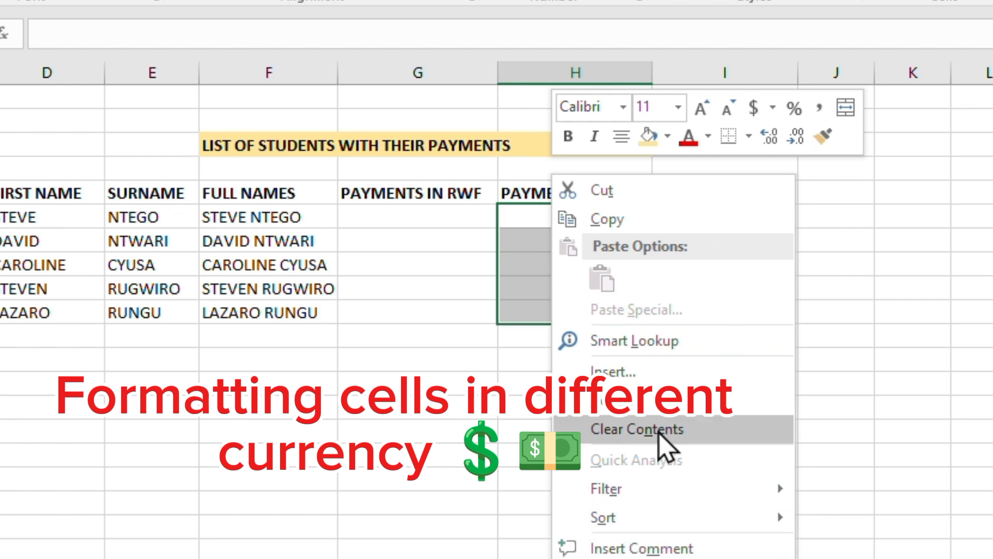
left_click(611, 557)
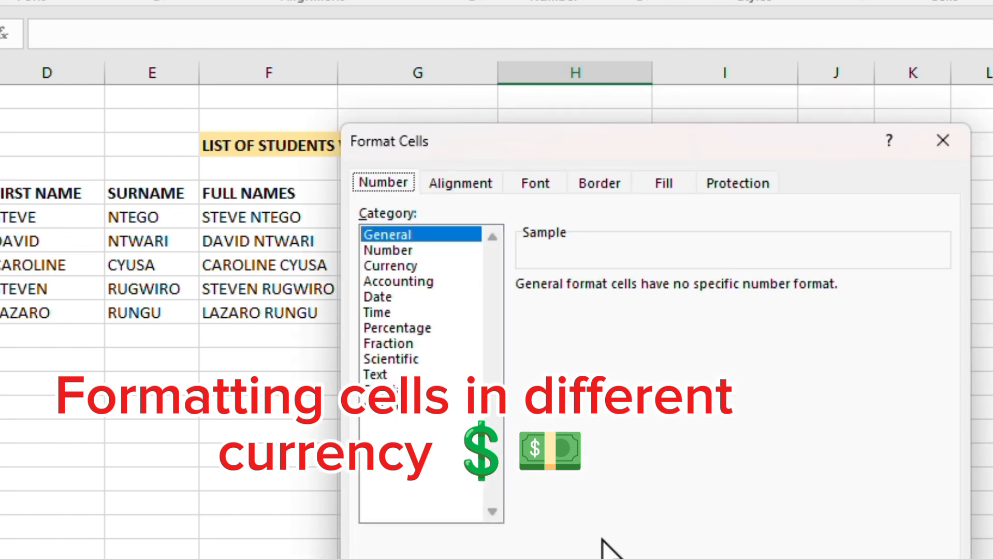
left_click(402, 268)
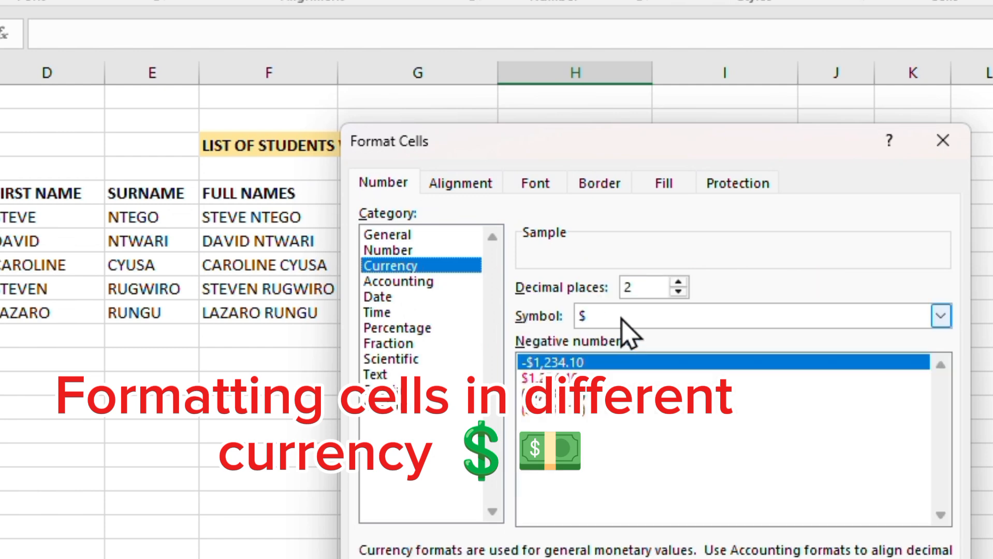
left_click(621, 319)
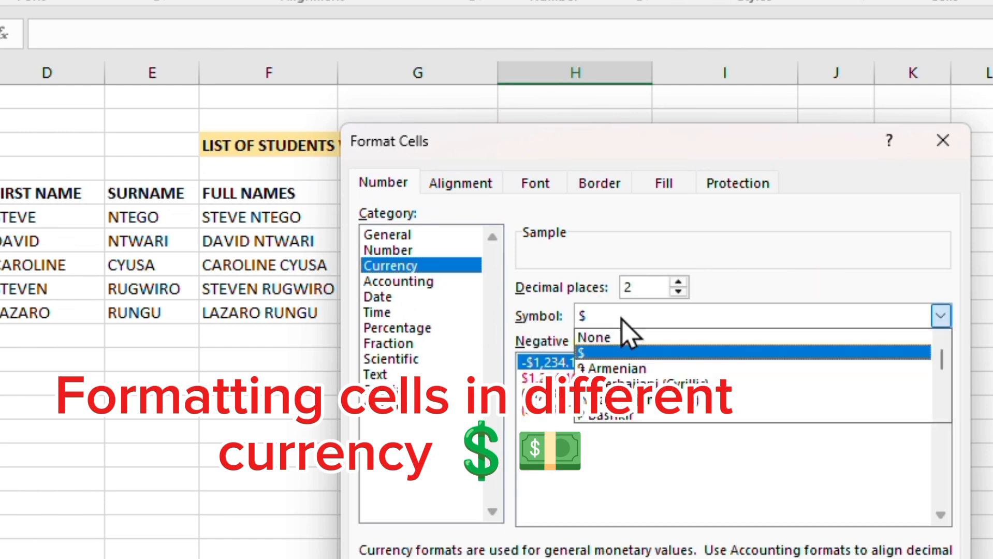
left_click(686, 146)
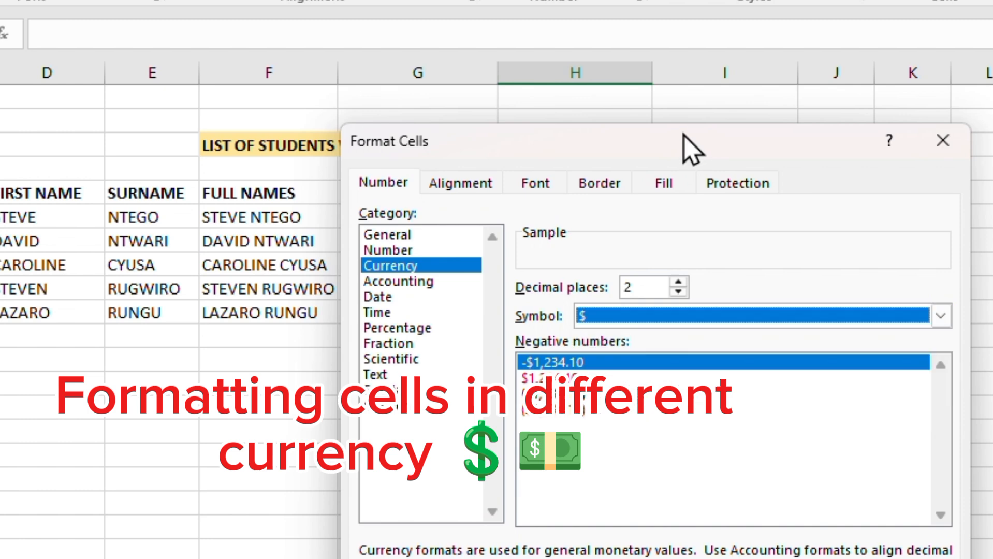
left_click_drag(837, 148, 742, 101)
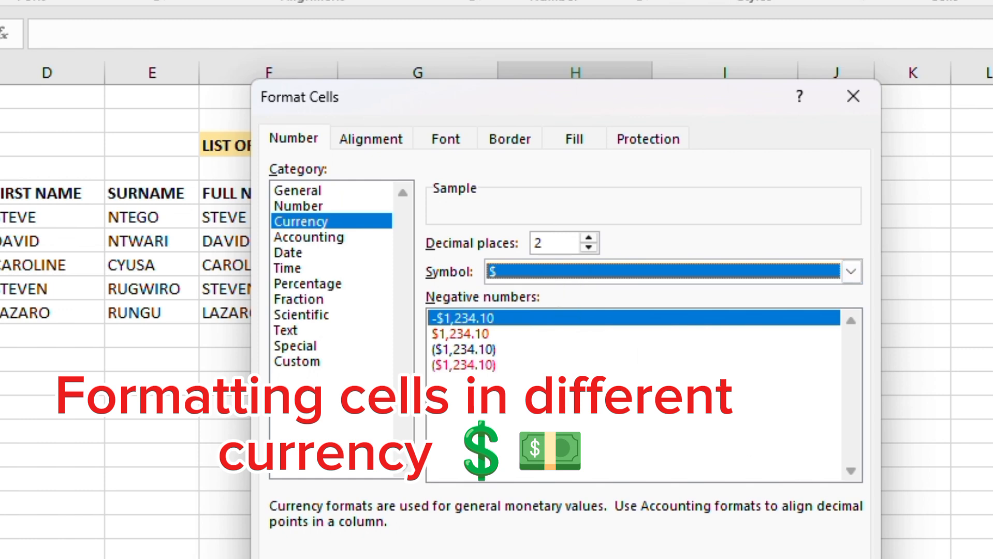
key("Return")
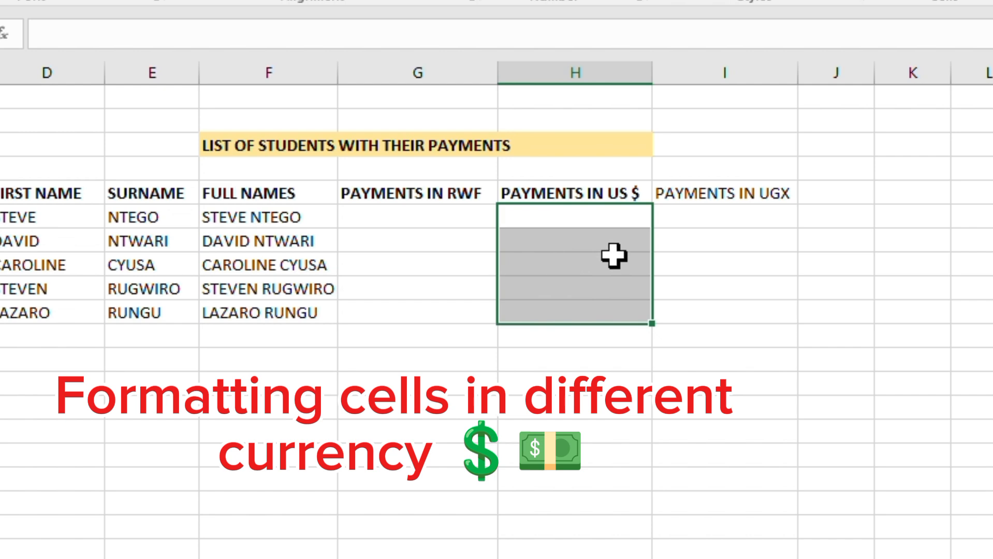
- Format the five cells under PAYMENTS IN UGX with the Currency number category
left_click(739, 220)
left_click_drag(741, 220, 749, 309)
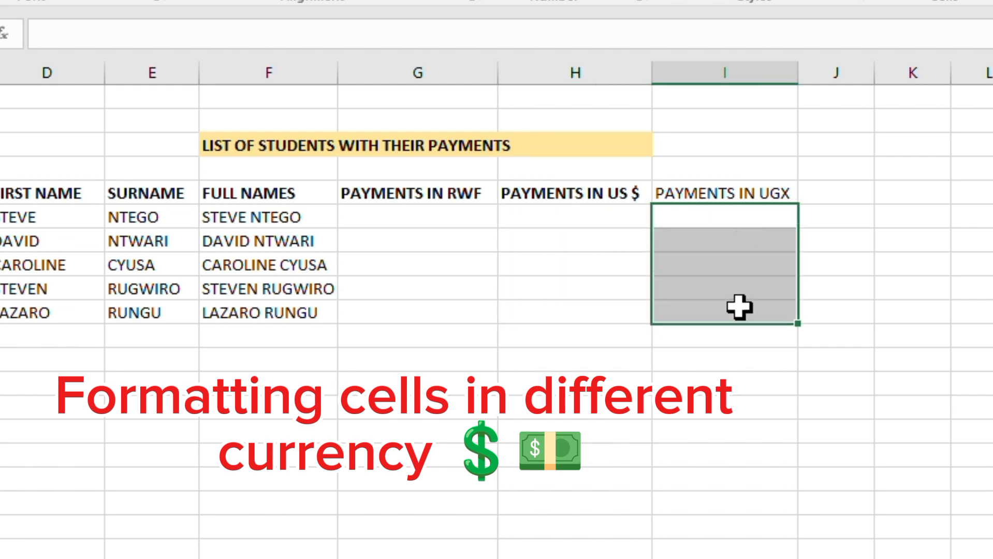
right_click(697, 224)
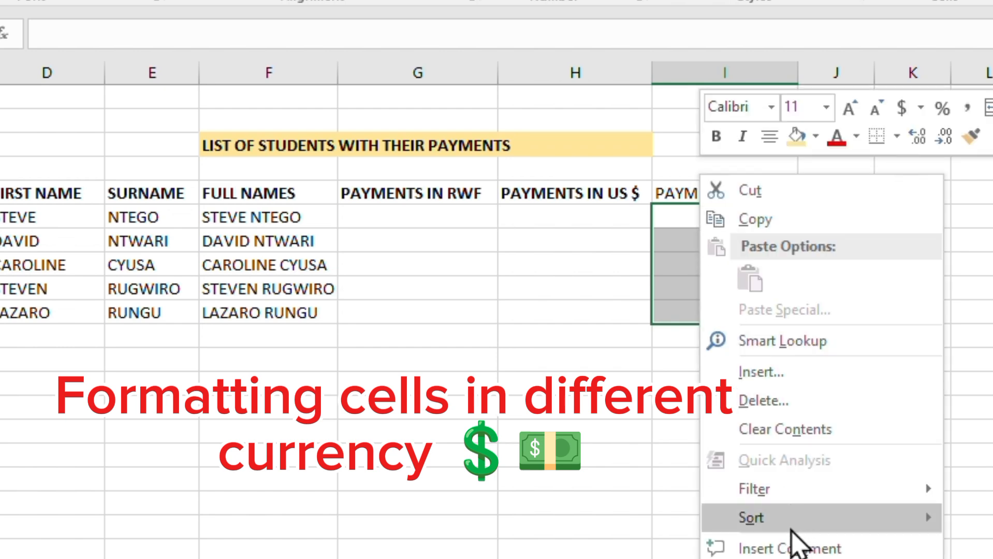
left_click(751, 558)
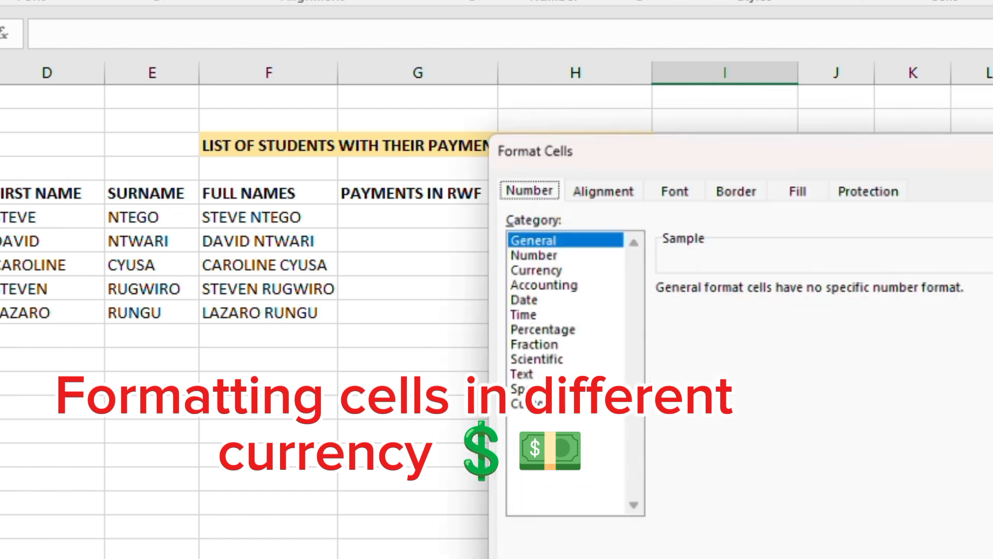
left_click(533, 265)
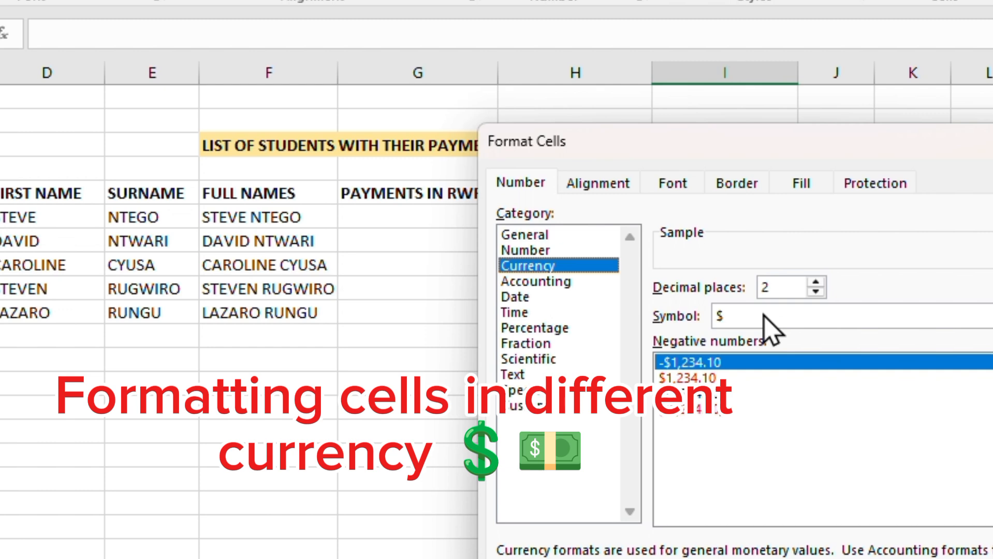
- Set the currency symbol for the UGX payment cells to UGX and apply the format
left_click(763, 315)
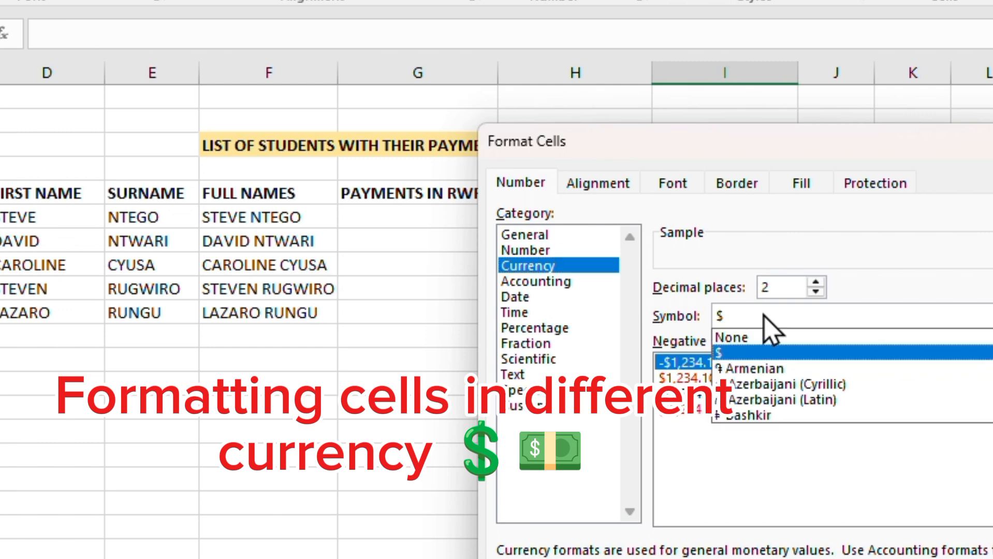
key("Down")
key("Down")
key("Down")
key("Down")
key("Down")
key("Down")
key("Down")
key("Down")
key("Down")
key("Down")
key("Down")
key("Down")
key("Down")
key("Down")
key("Down")
key("Down")
key("Down")
key("Down")
key("Down")
key("Down")
key("Down")
key("Down")
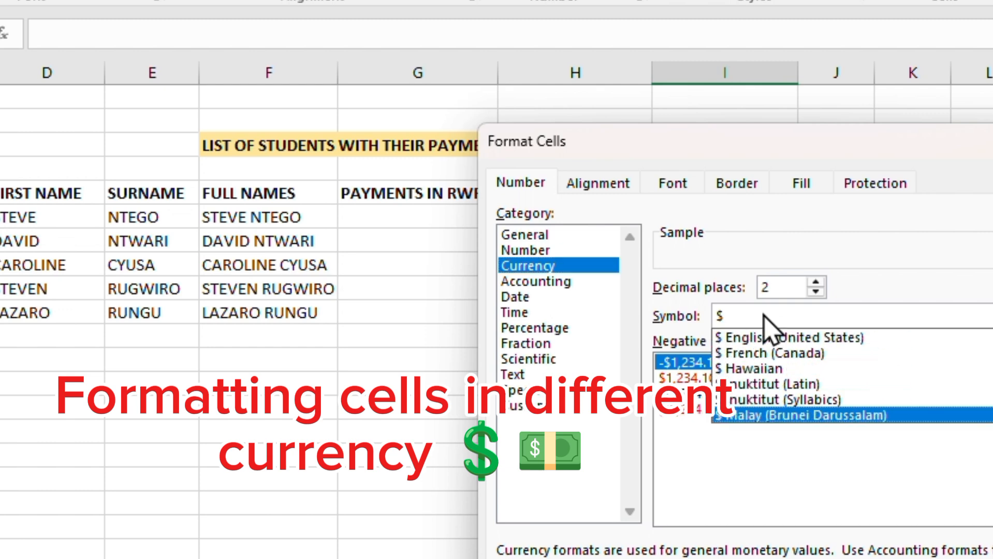
key("Down")
key("Down")
key("Down")
key("Down")
key("Down")
key("Down")
key("Down")
key("Down")
key("Down")
key("Down")
key("Down")
key("Down")
key("Down")
key("Down")
key("Down")
key("Down")
key("Down")
key("Down")
key("Down")
key("Down")
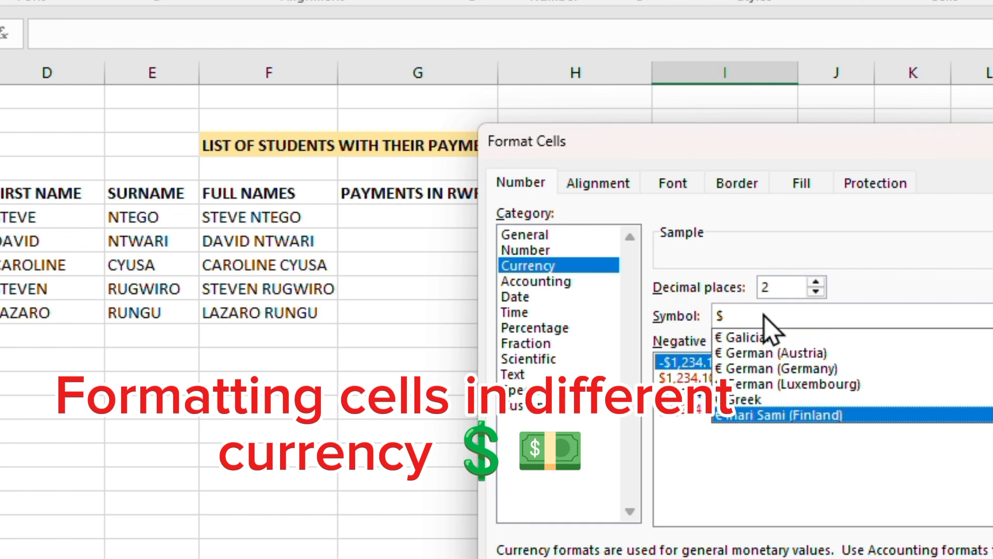
key("Down")
key("Down")
key("Down")
key("Down")
key("Down")
key("Down")
key("Down")
key("Down")
key("Down")
key("Down")
key("Down")
key("Down")
key("Down")
key("Down")
key("Down")
key("Down")
key("Down")
key("Down")
key("Down")
key("Down")
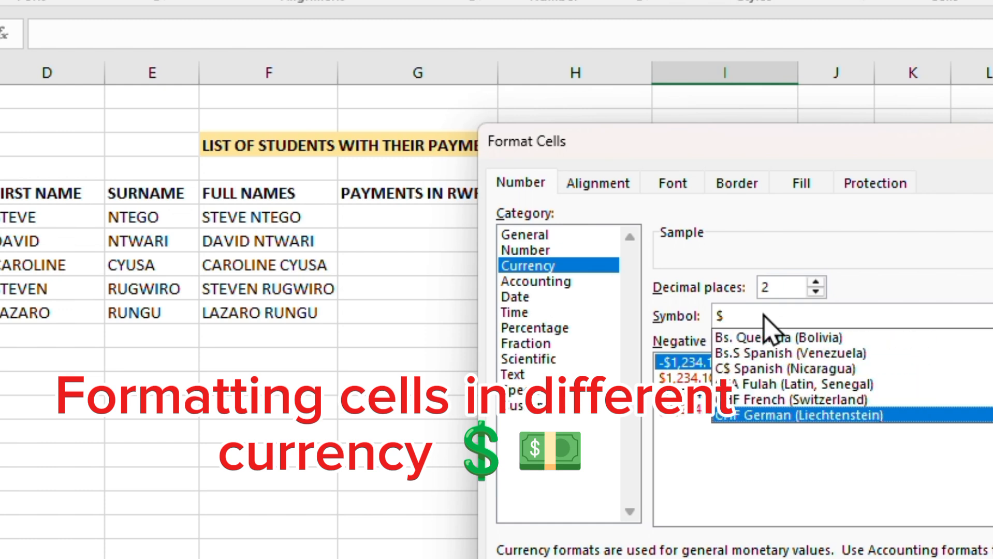
key("Down")
key("Down")
key("Down")
key("Down")
key("Down")
key("Down")
key("Down")
key("Down")
key("Down")
key("Down")
key("Down")
key("Down")
key("Down")
key("Down")
key("Down")
key("Down")
key("Down")
key("Down")
key("Down")
key("Down")
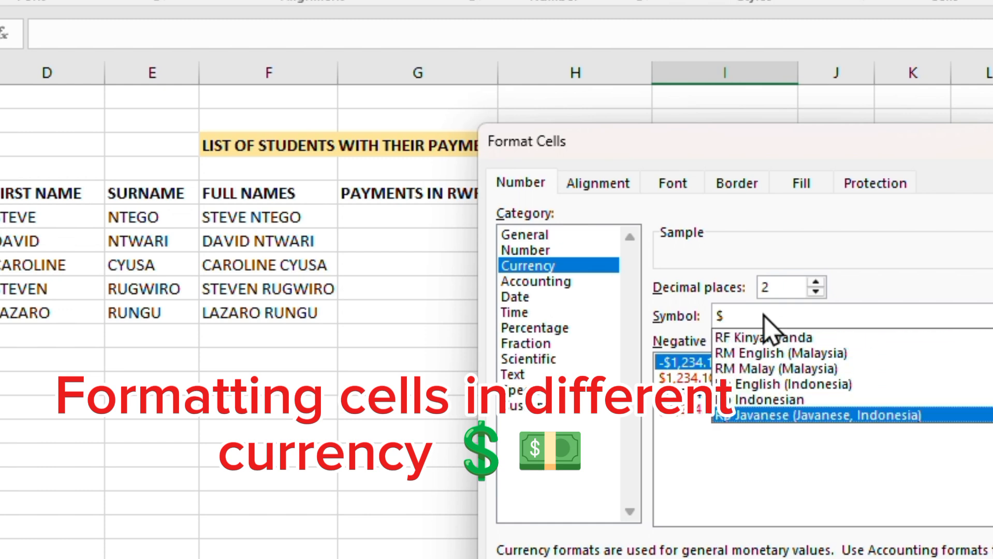
key("Down")
key("Down")
key("Down")
key("Down")
key("Down")
key("Down")
key("Down")
key("Down")
key("Down")
key("Down")
key("Down")
key("Down")
key("Down")
key("Down")
key("Down")
key("Down")
key("Down")
key("Down")
key("Down")
key("Down")
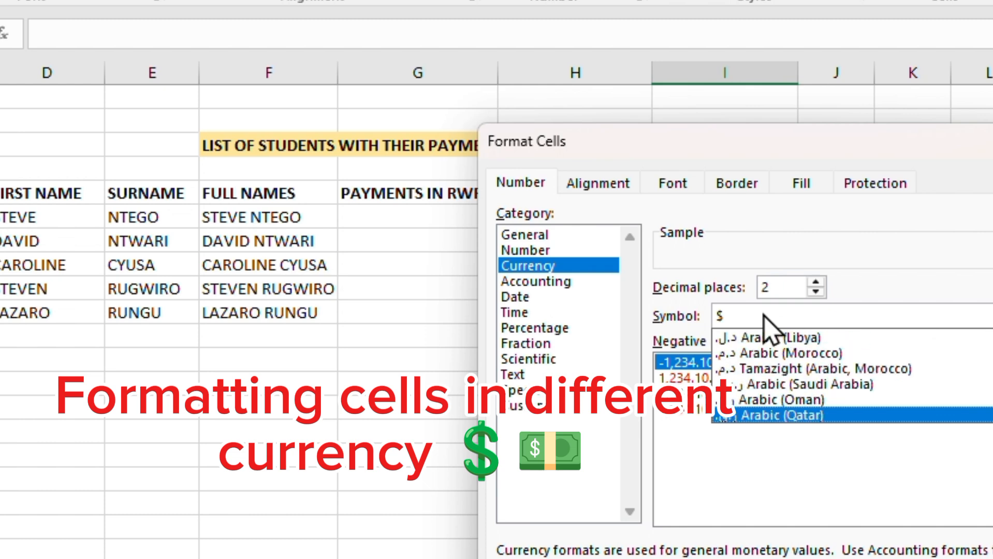
key("Down")
key("Down")
key("Down")
key("Down")
key("Down")
key("Down")
key("Down")
key("Down")
key("Down")
key("Down")
key("Down")
key("Down")
key("Down")
key("Down")
key("Down")
key("Down")
key("Down")
key("Down")
key("Down")
key("Down")
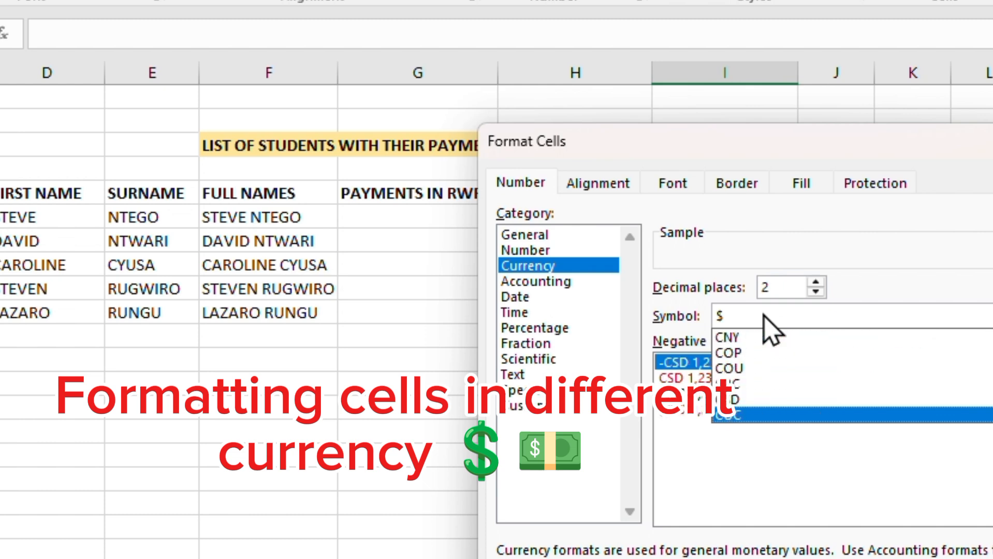
key("Down")
key("Down")
key("Down")
key("Down")
key("Down")
key("Down")
key("Down")
key("Down")
key("Down")
key("Down")
key("Down")
key("Down")
key("Down")
key("Down")
key("Down")
key("Down")
key("Down")
key("Down")
key("Down")
key("Down")
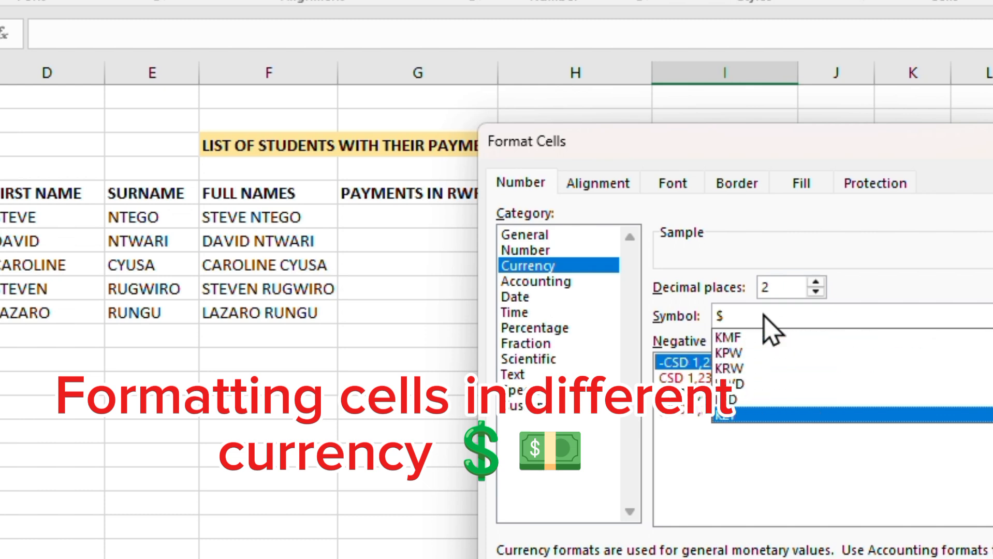
key("Down")
key("Down")
key("Down")
key("Down")
key("Down")
key("Down")
key("Down")
key("Down")
key("Down")
key("Down")
key("Down")
key("Down")
key("Down")
key("Down")
key("Down")
key("Down")
key("Down")
key("Down")
key("Down")
key("Down")
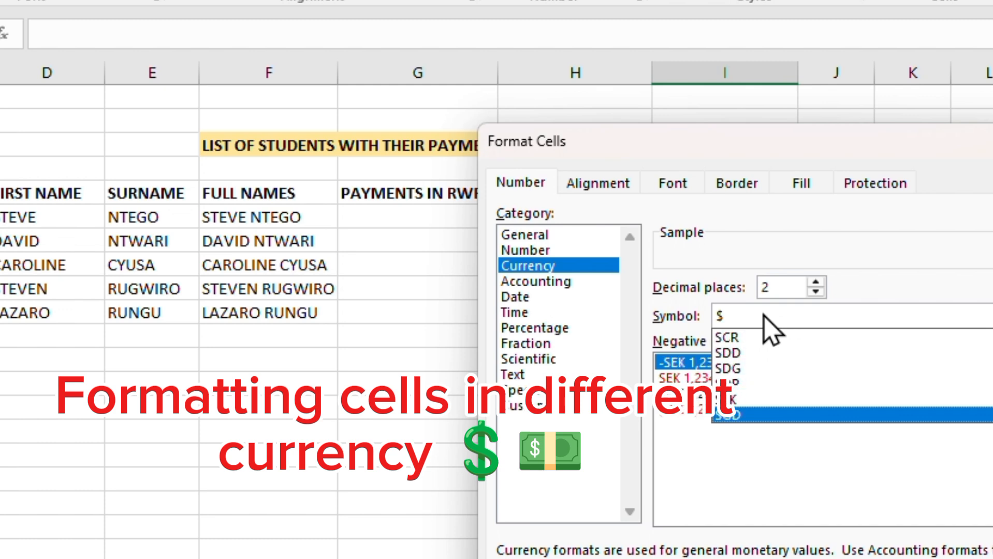
key("Down")
key("Down")
key("Down")
key("Down")
key("Down")
key("Down")
key("Down")
key("Down")
key("Down")
key("Down")
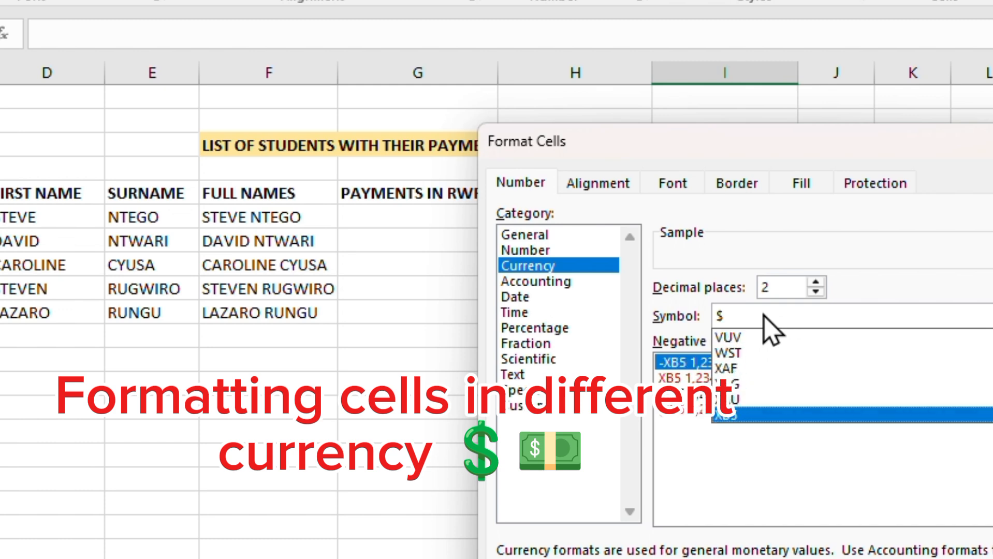
key("Up")
key("Up")
key("Up")
key("Up")
key("Up")
key("Up")
key("Up")
key("Up")
key("Up")
key("Up")
key("Up")
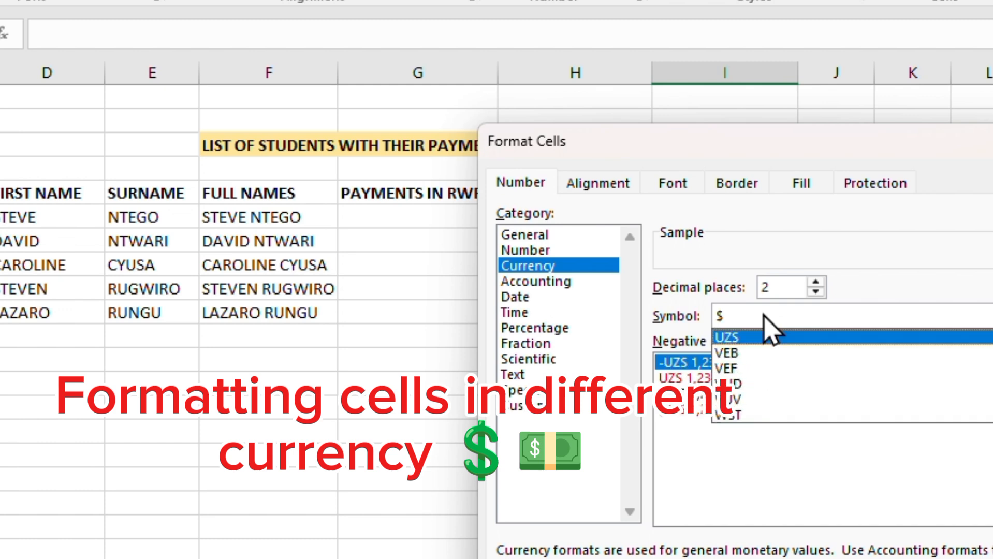
key("Up")
key("Up")
key("Up")
key("Up")
key("Up")
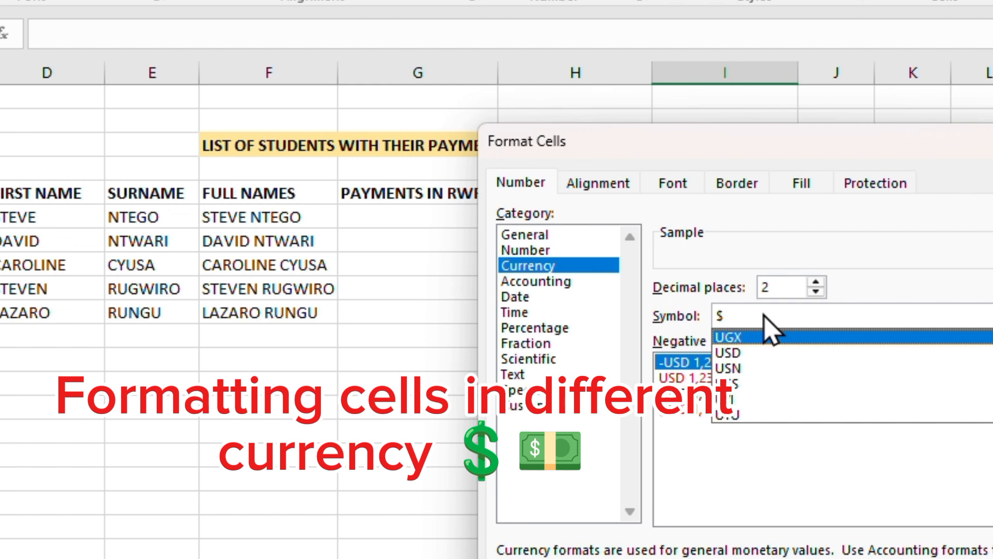
key("Down")
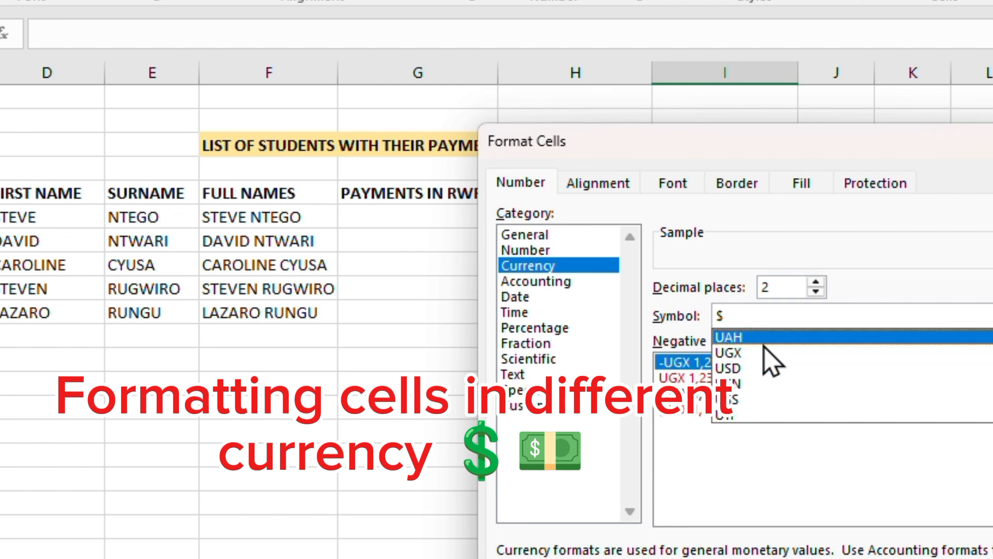
left_click(764, 351)
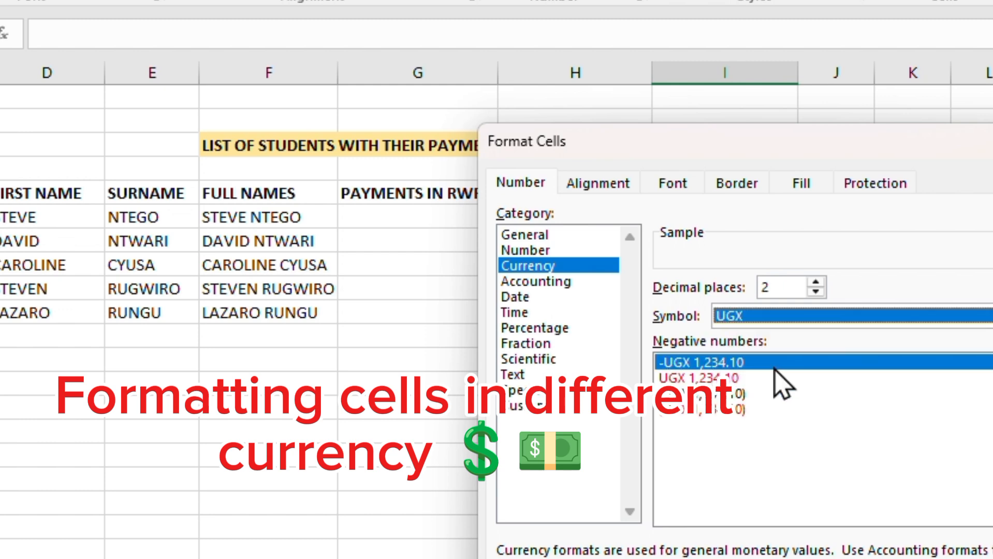
left_click(904, 558)
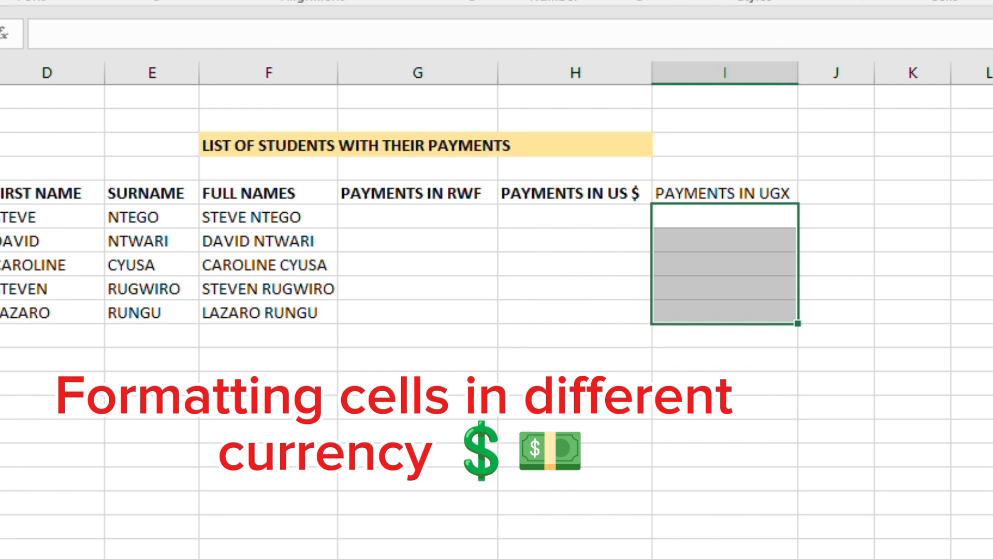
- Enter the payments 356, 345, 456, 678 and 900 for the five students under PAYMENTS IN RWF
left_click(393, 212)
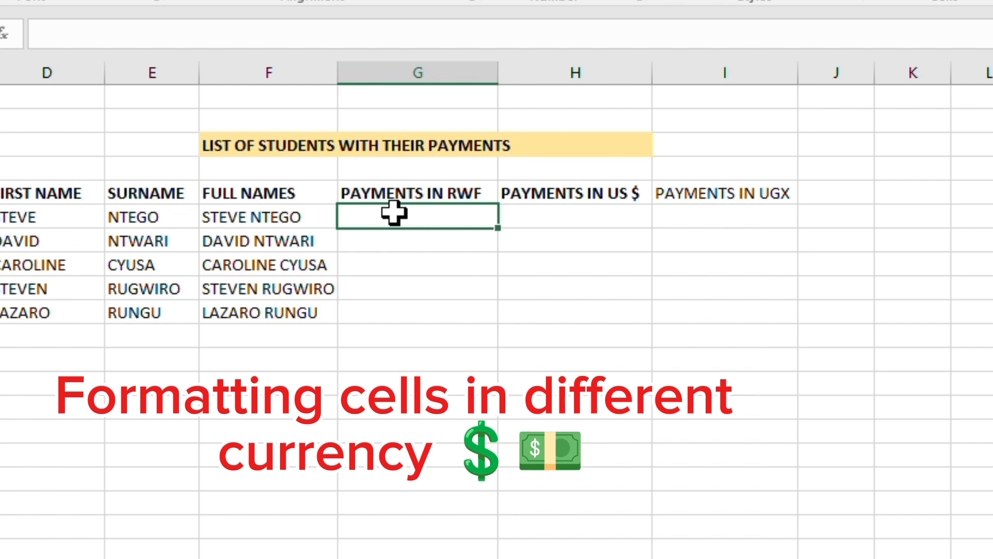
double_click(393, 212)
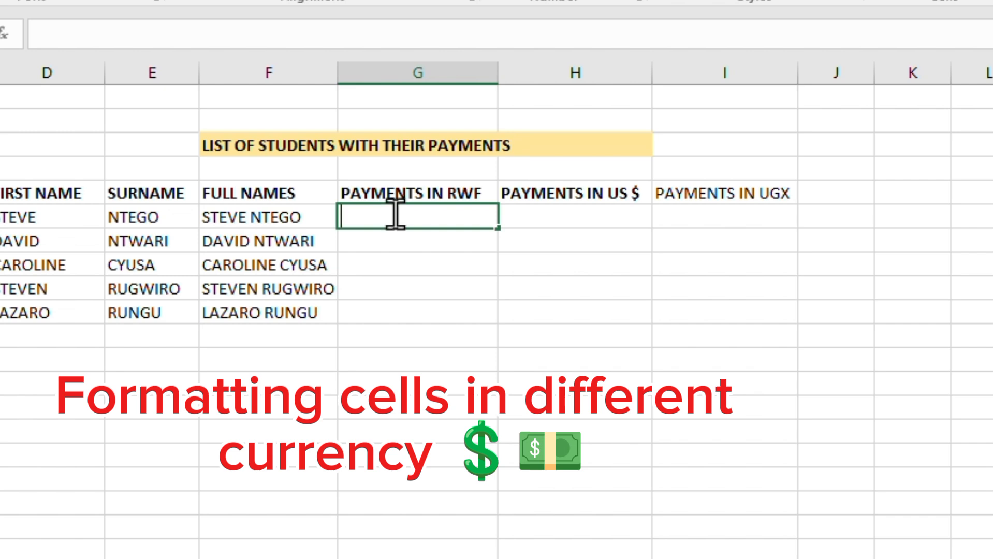
type("356")
key("Return")
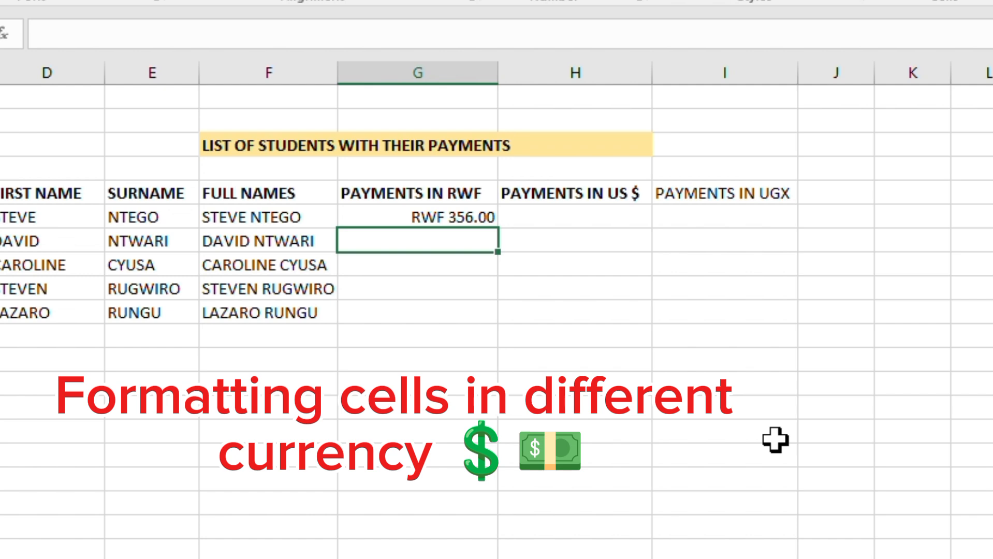
type("345")
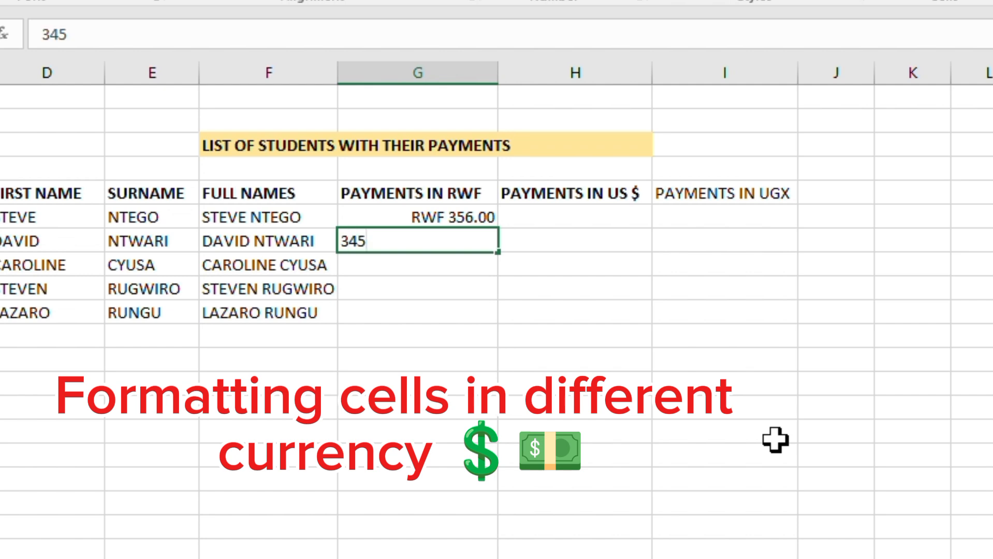
key("Return")
type("456")
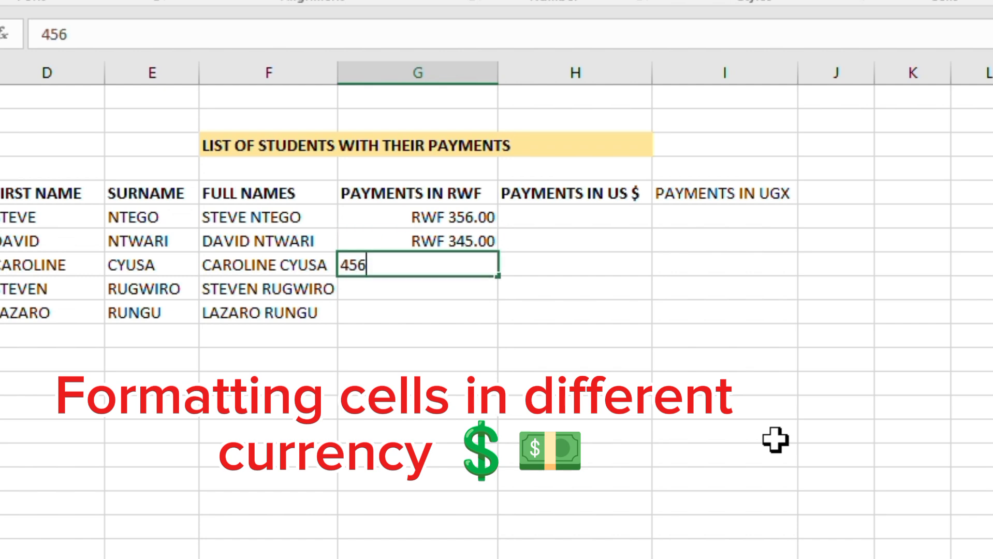
key("Return")
type("678")
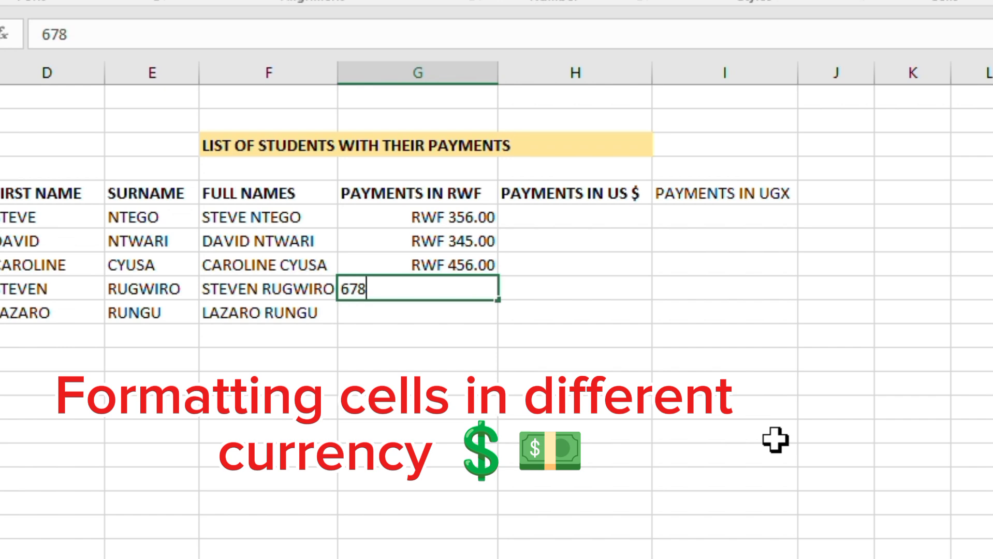
key("Return")
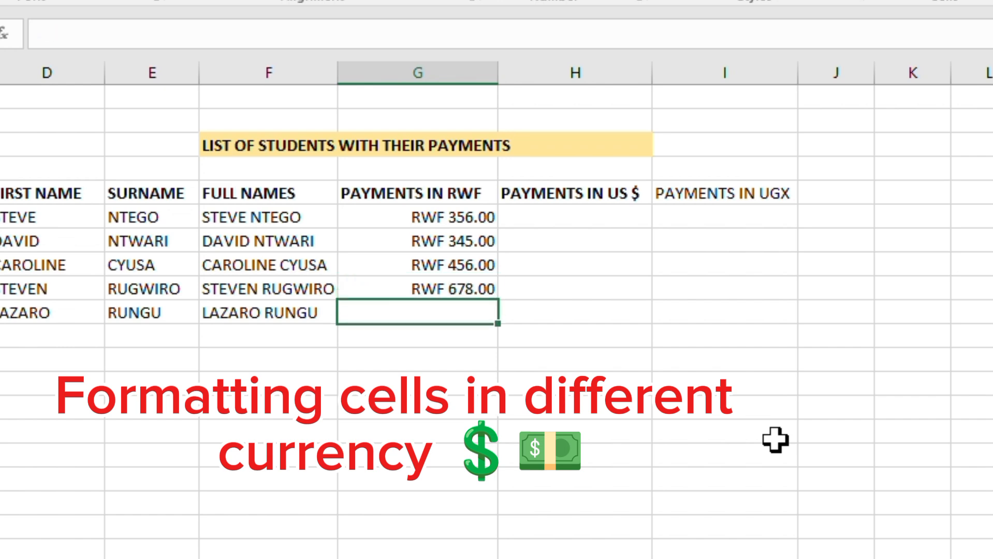
type("900")
key("Return")
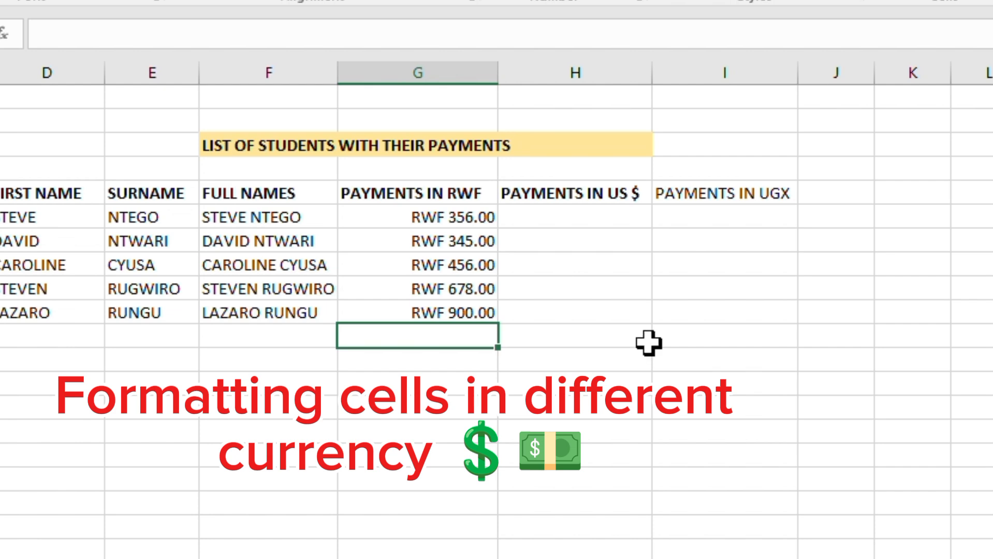
- Enter the payments 23, 56, 78, 45 and 21 for the five students under PAYMENTS IN US $
double_click(555, 220)
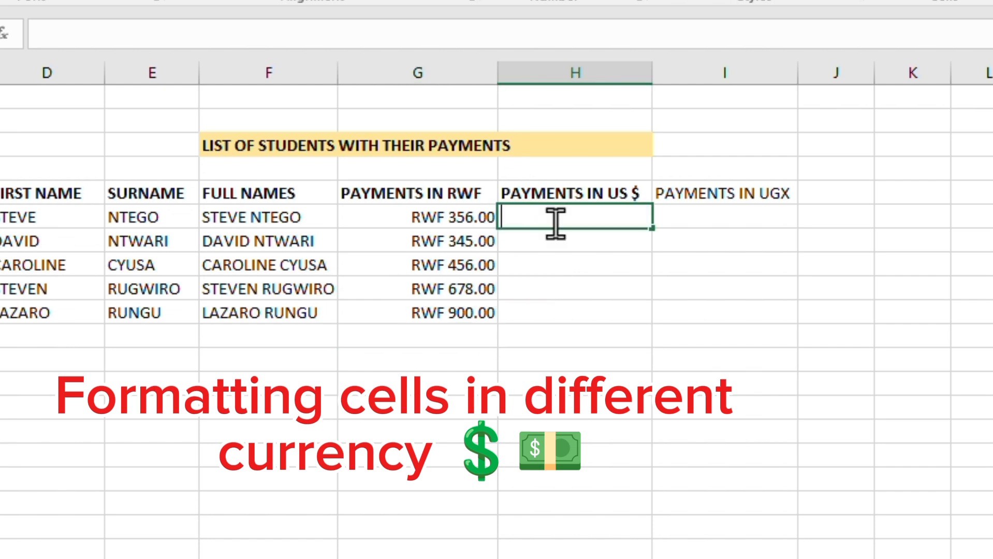
type("23")
key("Return")
type("56")
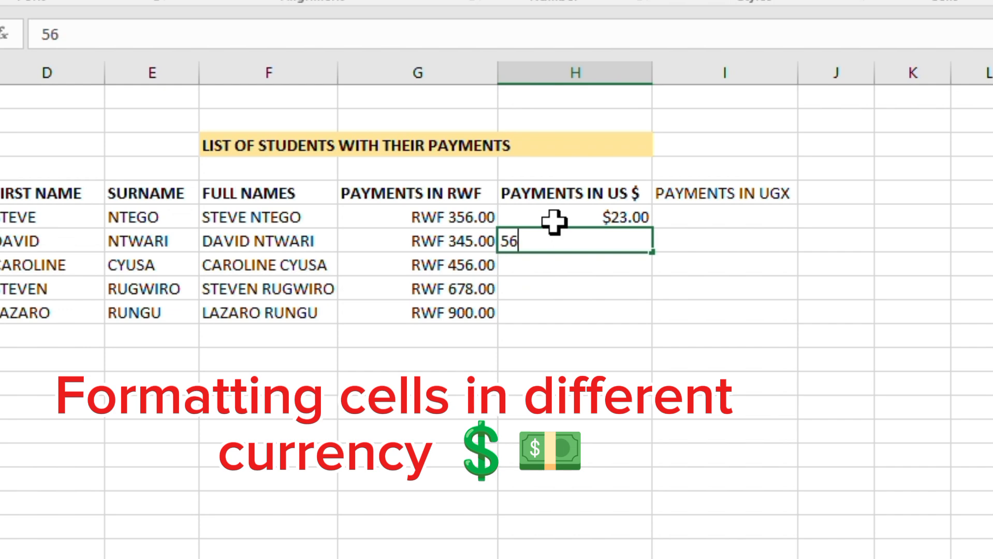
key("Return")
type("78")
key("Return")
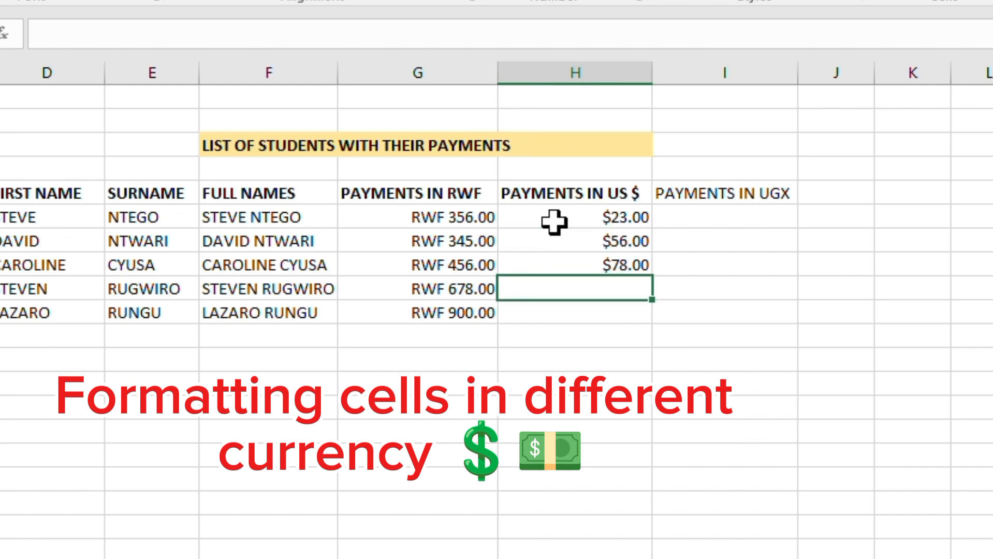
type("45")
key("Return")
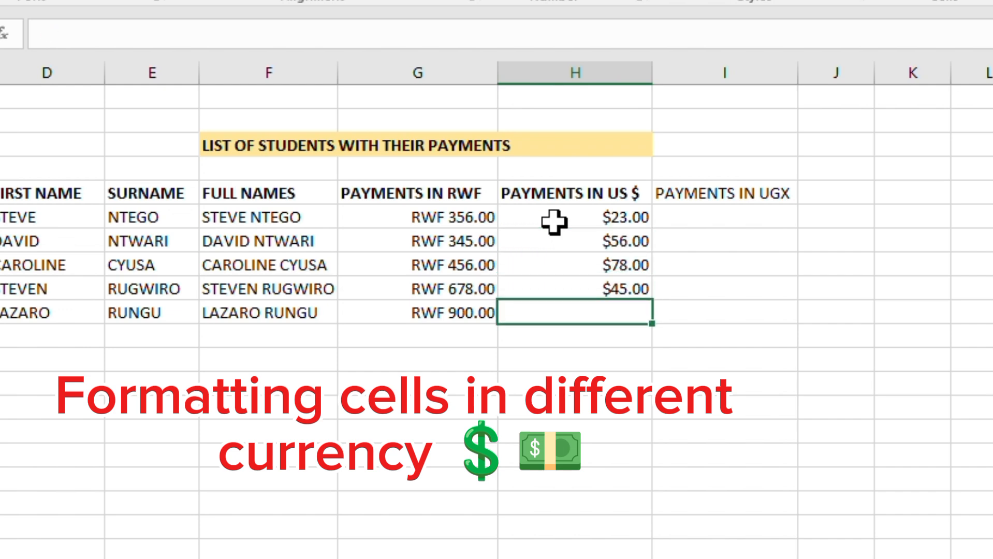
type("21")
key("Return")
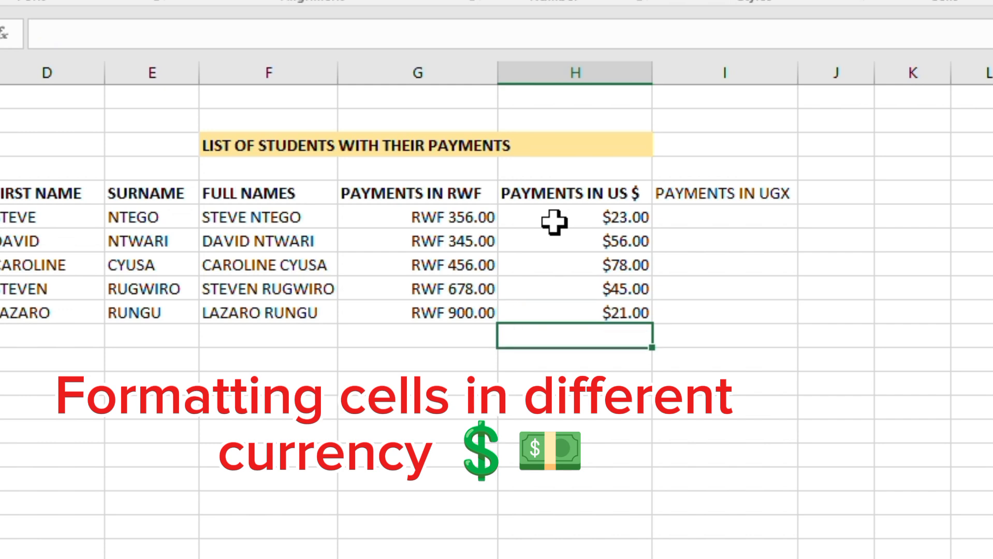
- Enter the payments 34, 56, 78, 46 and 32 for the five students under PAYMENTS IN UGX
left_click(748, 216)
double_click(748, 216)
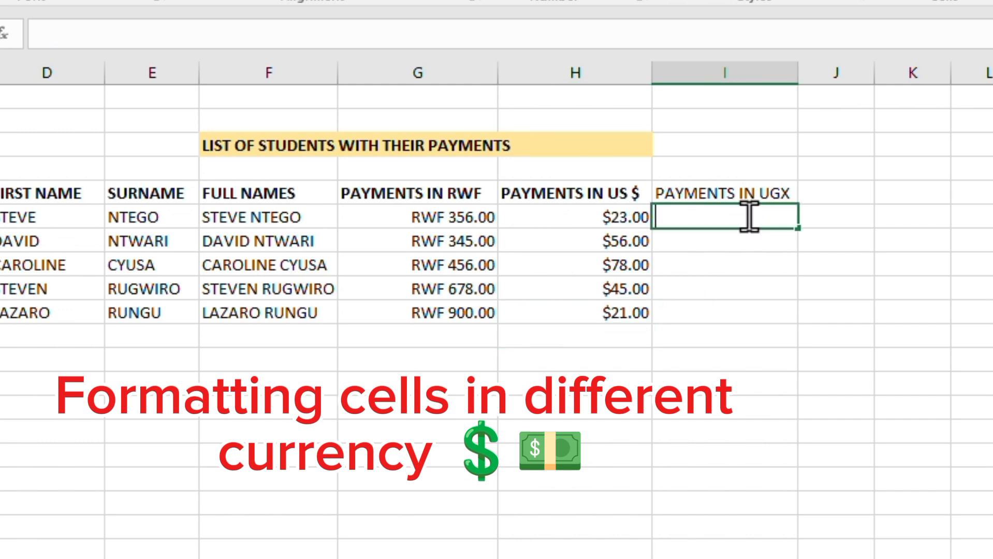
type("34")
key("Return")
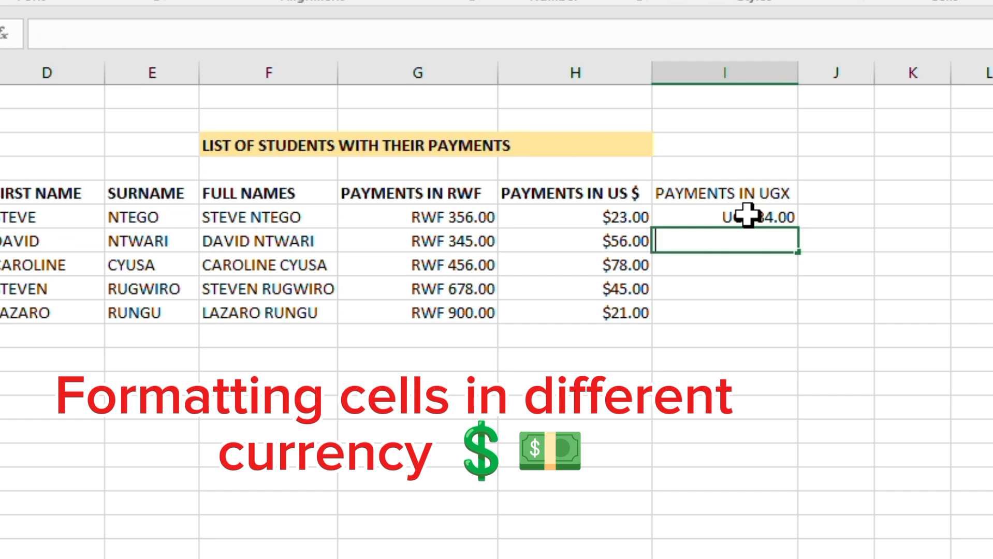
type("56")
key("Return")
type("78")
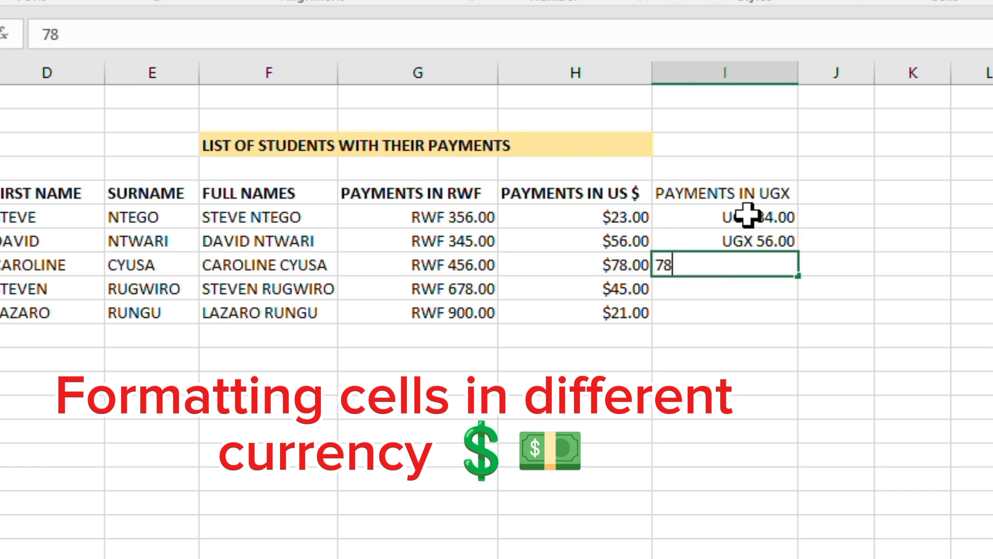
key("Return")
type("46")
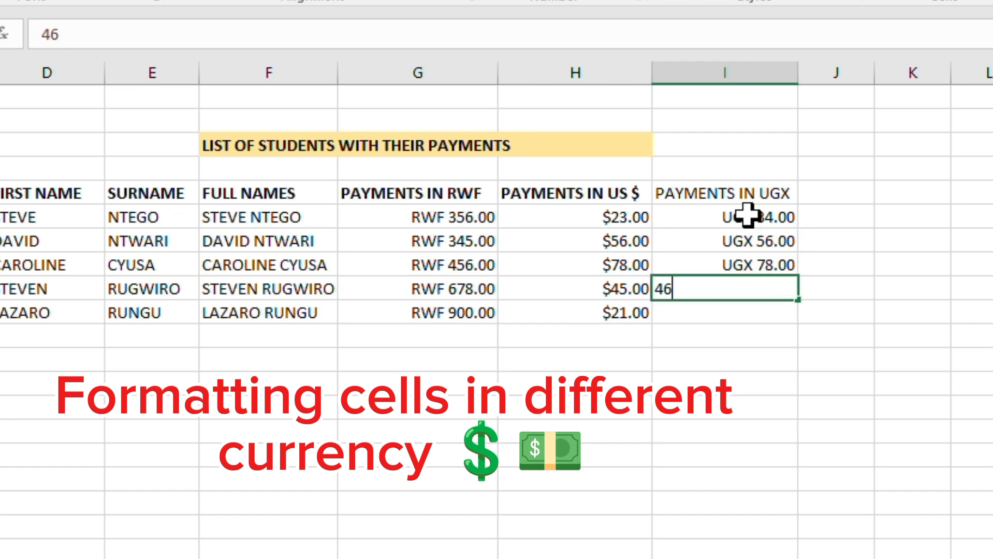
key("Return")
type("32")
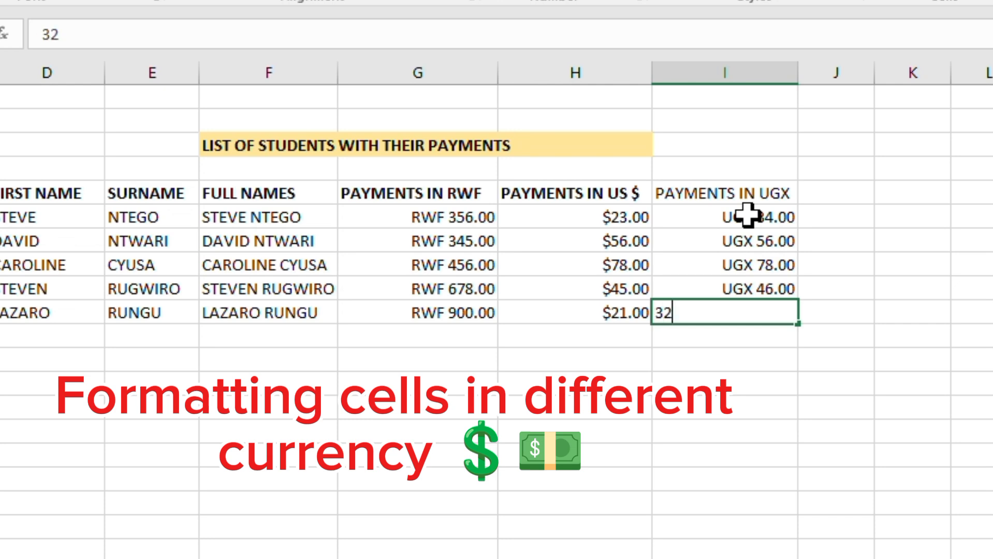
key("Return")
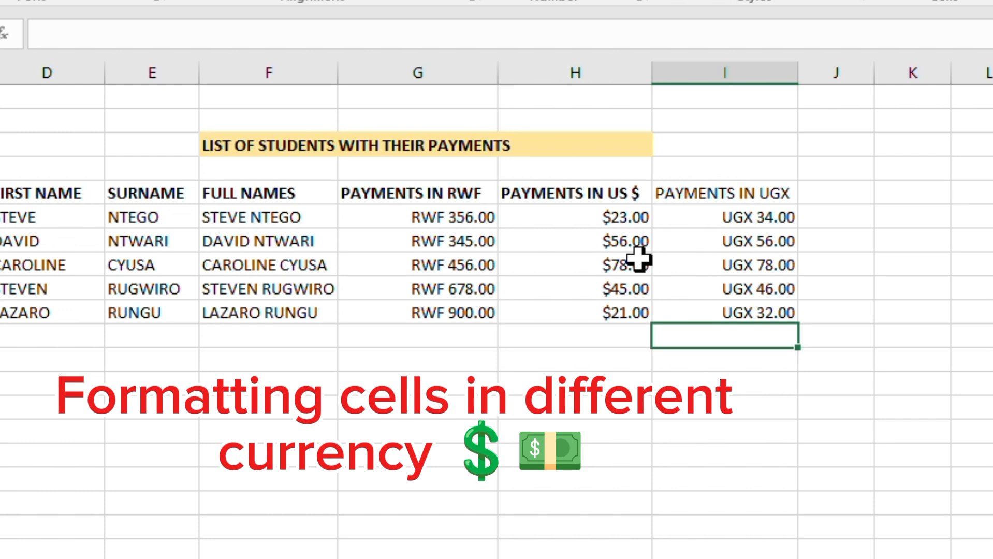
- Merge the cells D11 to F11 below the student list and enter TOTAL AMOUNT in them
left_click(586, 346)
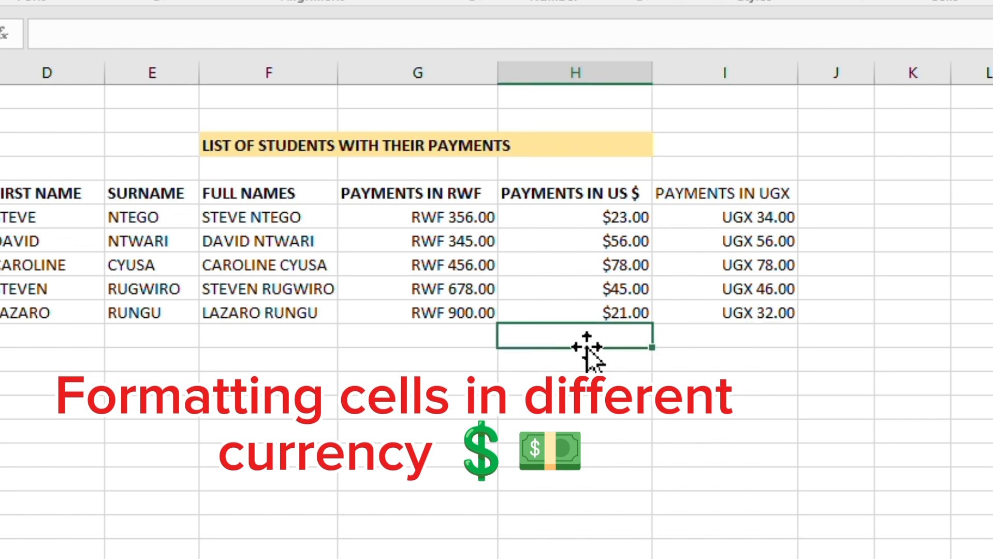
left_click(517, 497)
left_click(250, 397)
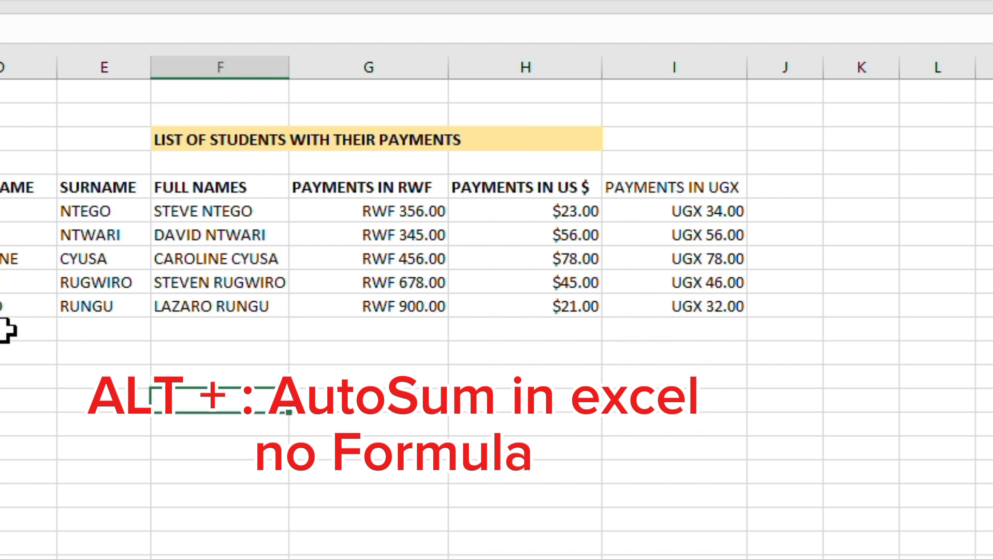
left_click_drag(7, 330, 269, 339)
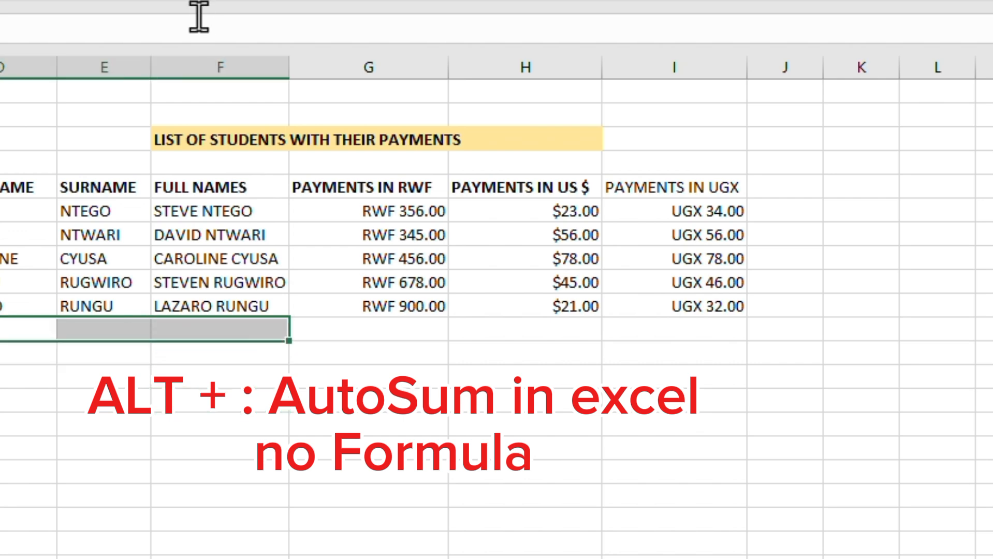
left_click(269, 1)
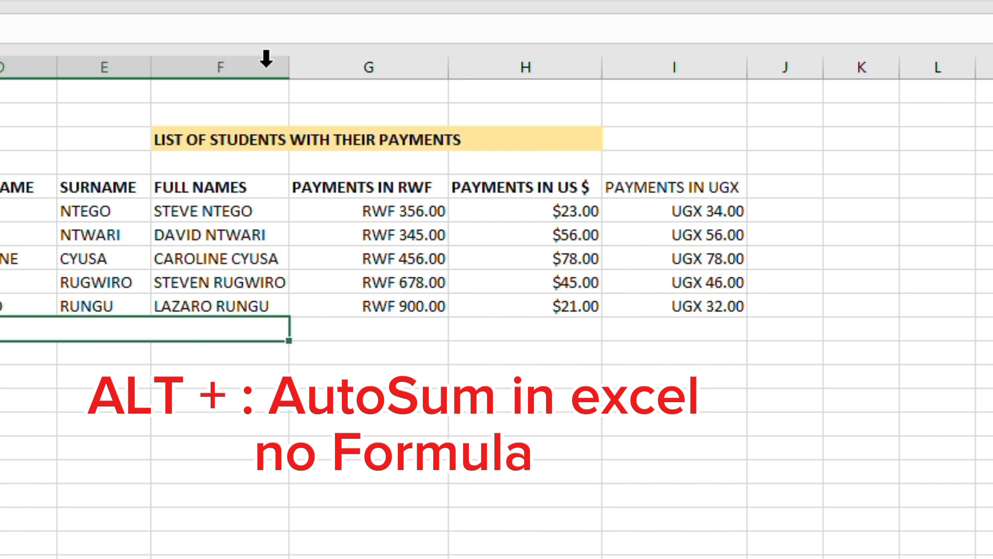
type("TOTAL")
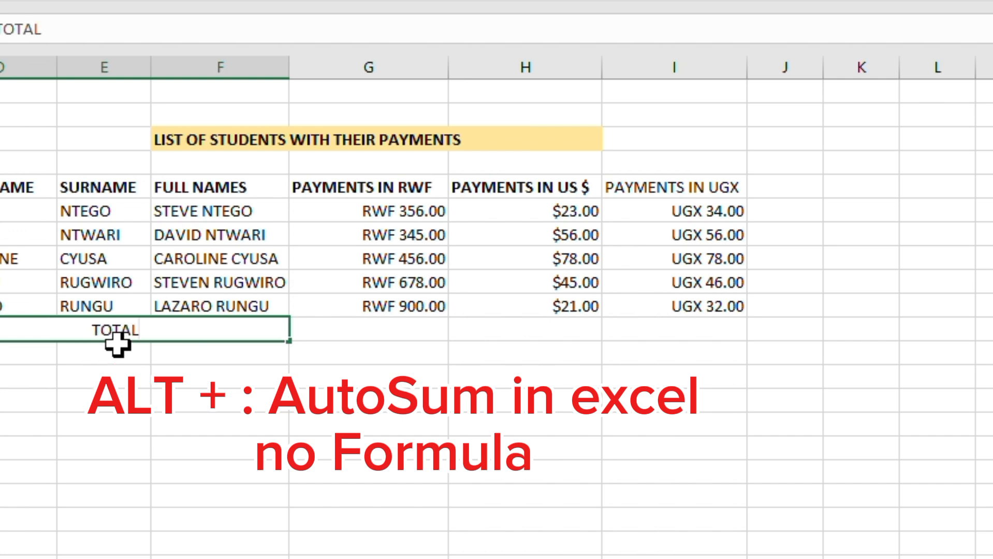
type(" AMOUNT")
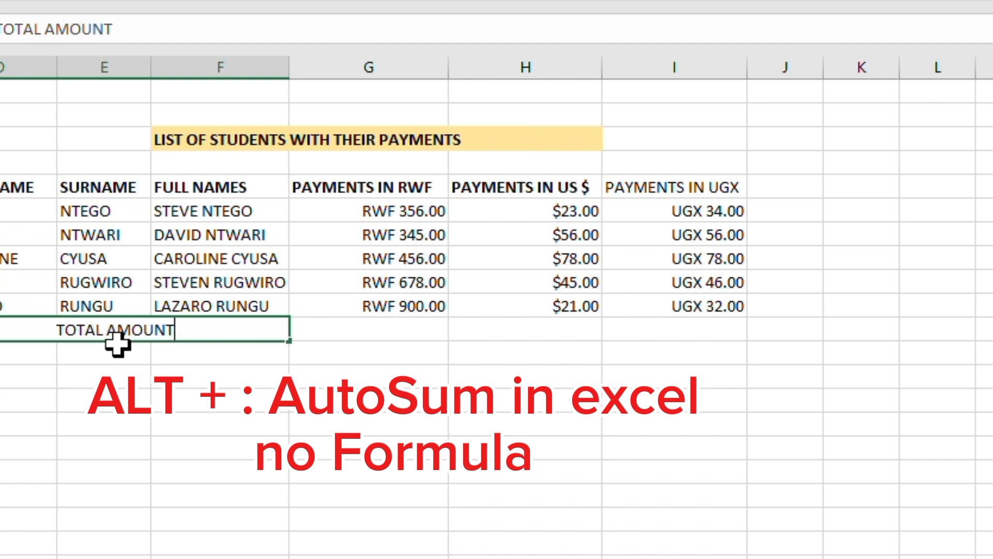
- Apply the title's yellow fill formatting to the merged TOTAL AMOUNT cell
left_click(198, 421)
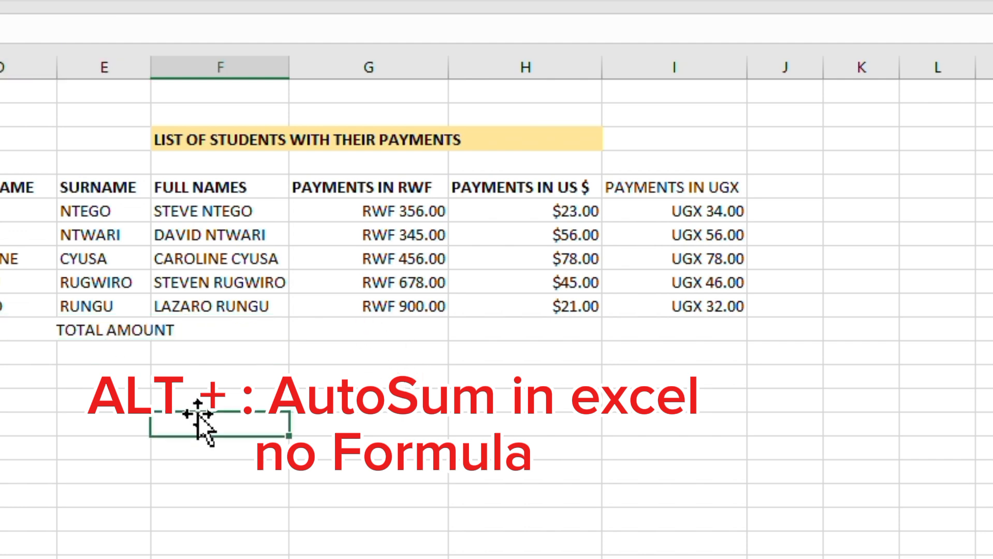
left_click(98, 332)
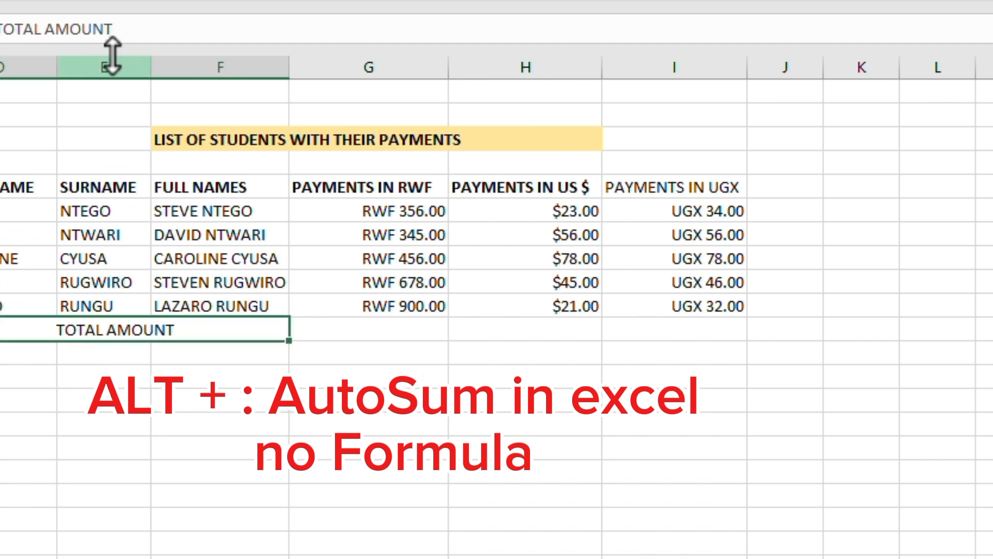
left_click(394, 334)
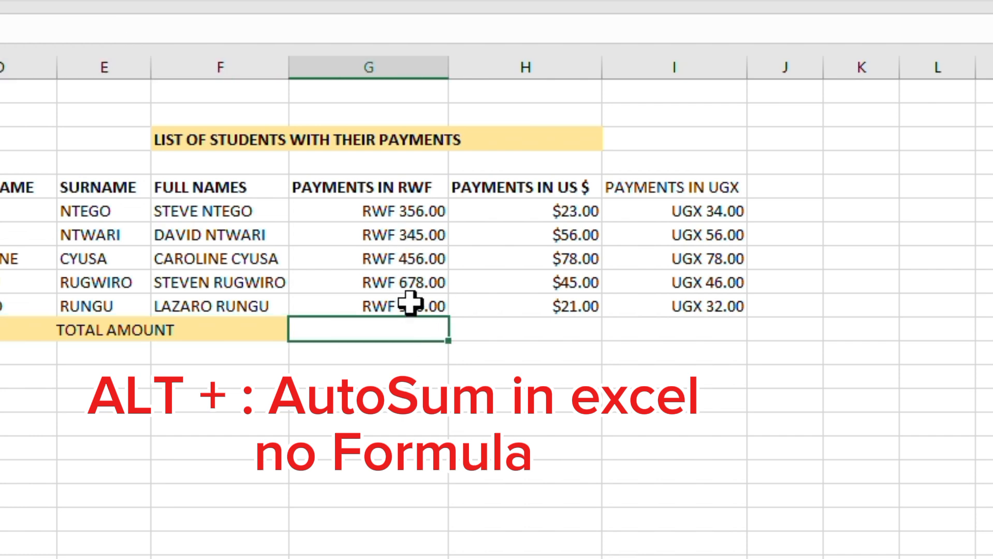
left_click(583, 328)
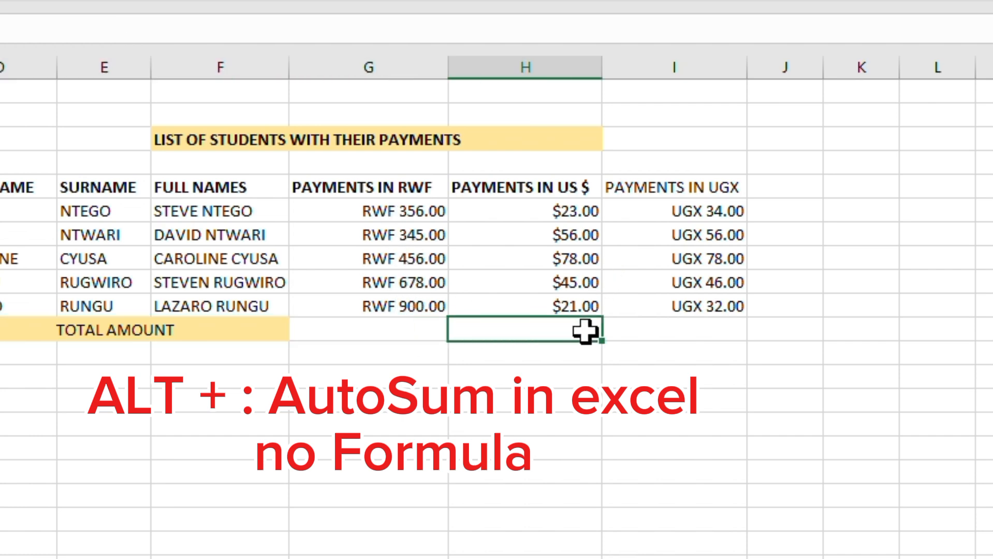
left_click(683, 327)
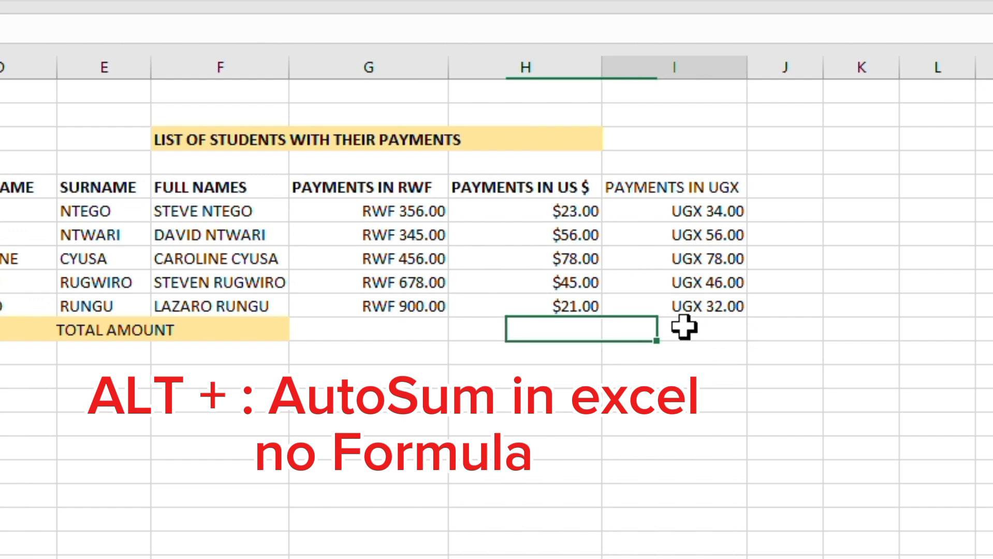
left_click(356, 328)
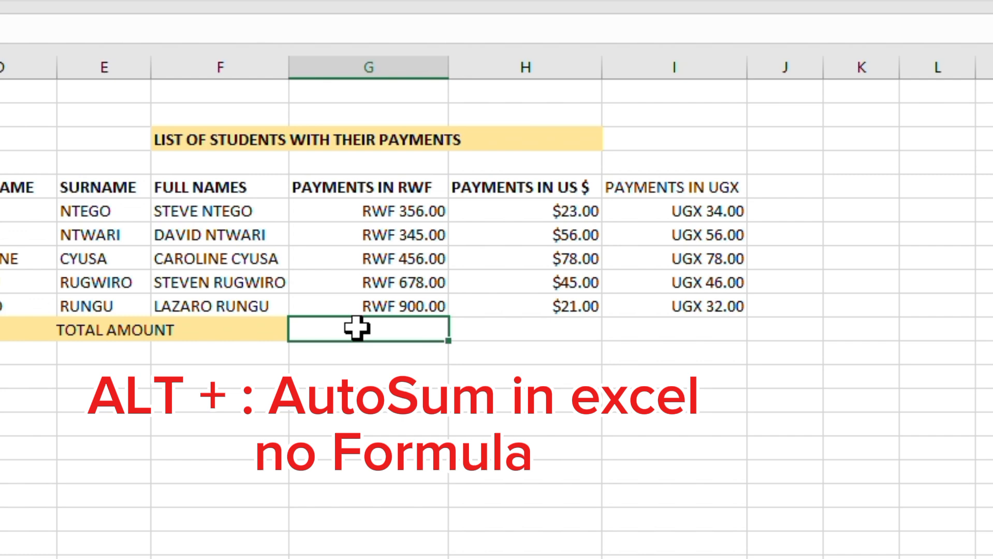
- Use AutoSum to total the RWF, US $ and UGX payment columns in the TOTAL AMOUNT row
left_click(395, 210)
left_click_drag(395, 210, 399, 299)
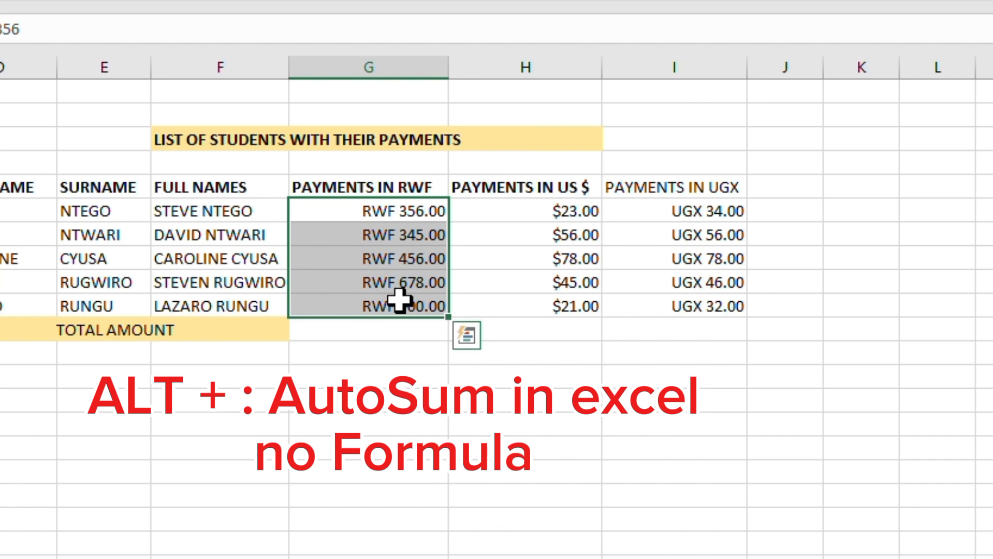
key("alt+equal")
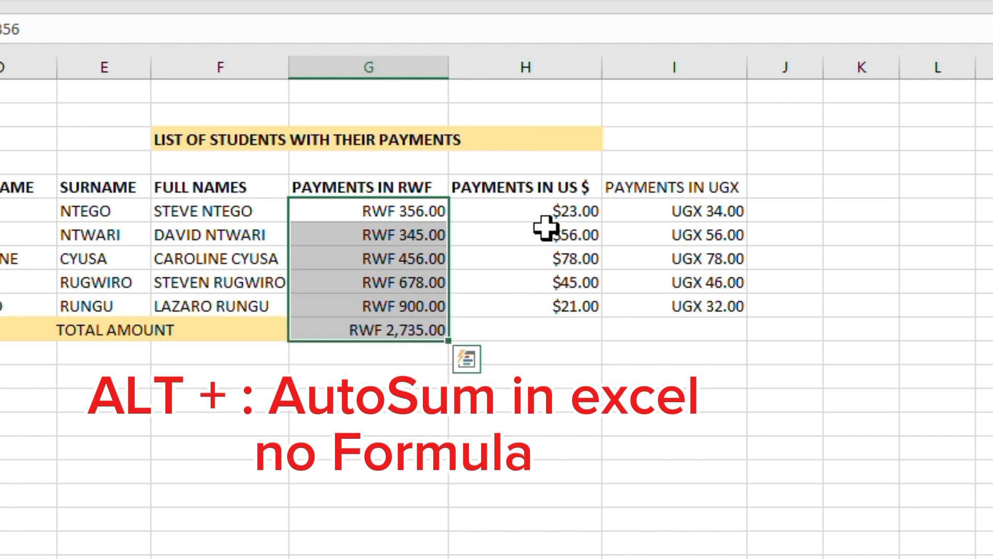
left_click(556, 212)
left_click_drag(555, 212, 558, 304)
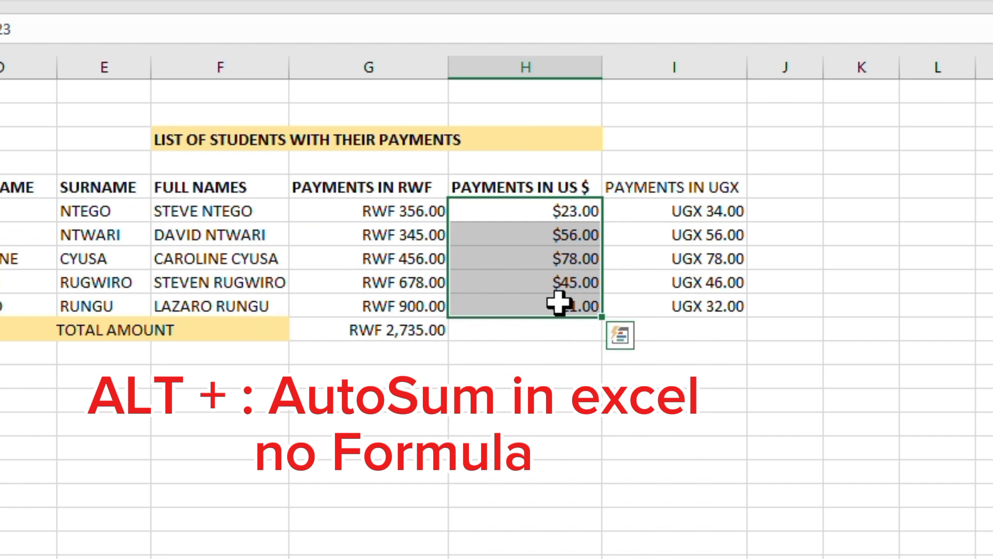
key("alt+equal")
left_click(683, 328)
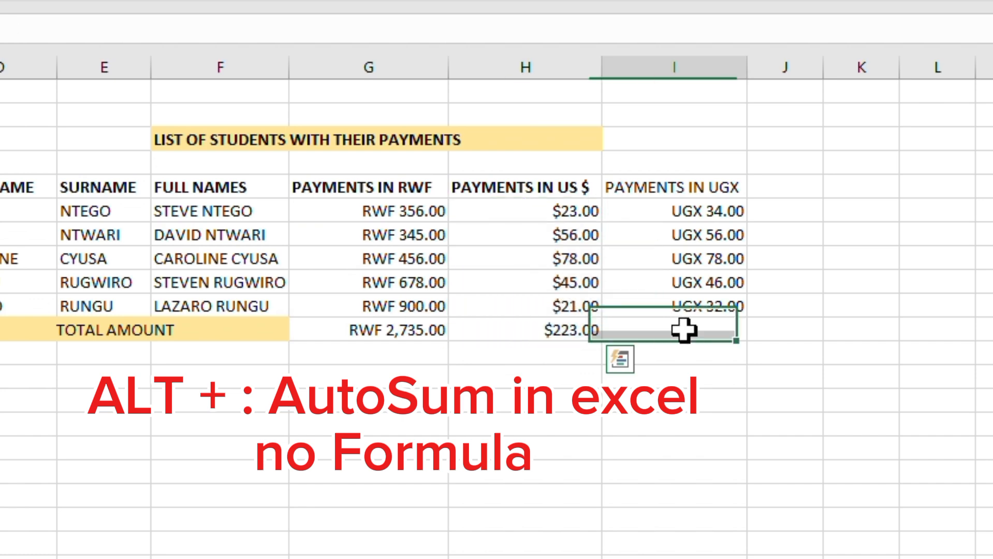
left_click(688, 210)
left_click_drag(692, 214, 693, 297)
key("alt+equal")
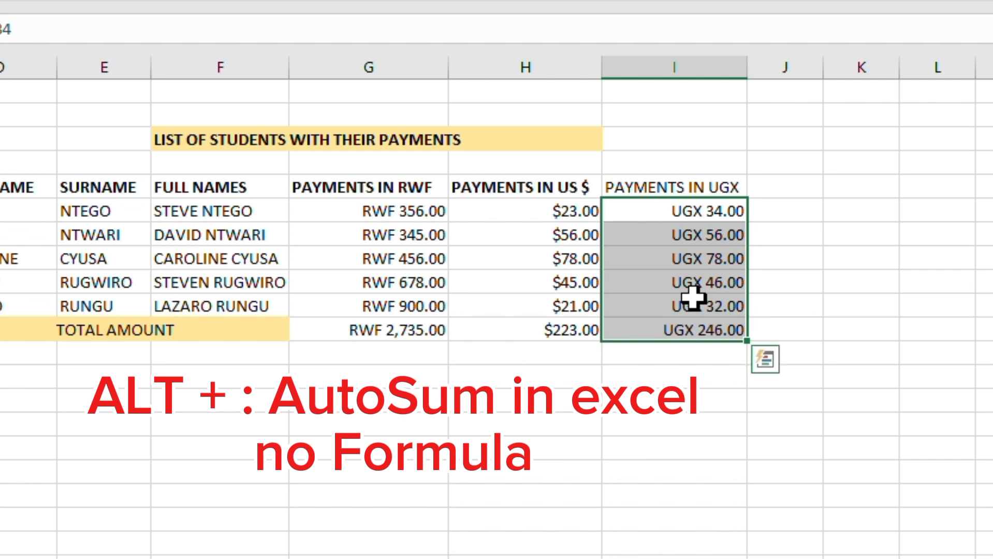
- Fill the three total cells in the TOTAL AMOUNT row with the same yellow colour
left_click(670, 420)
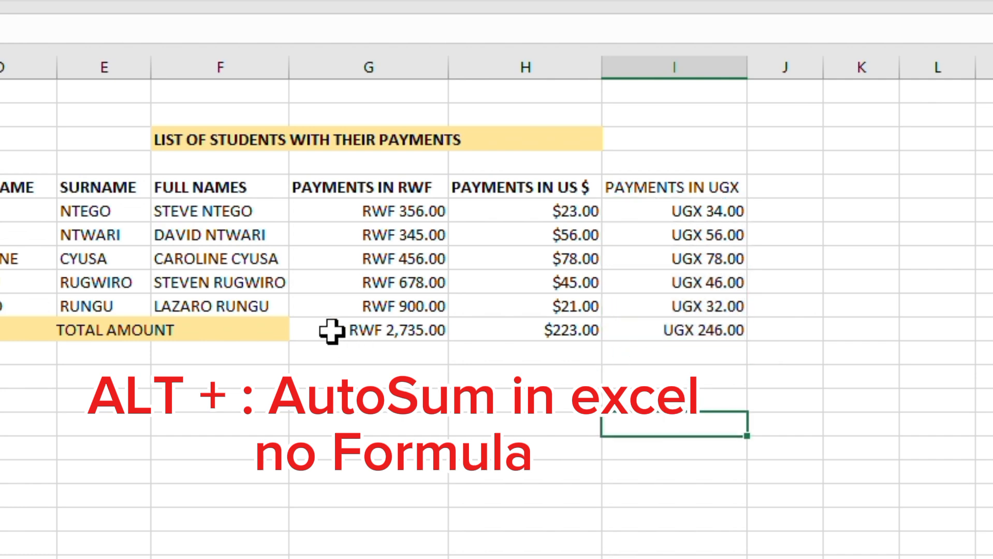
left_click_drag(332, 328, 643, 333)
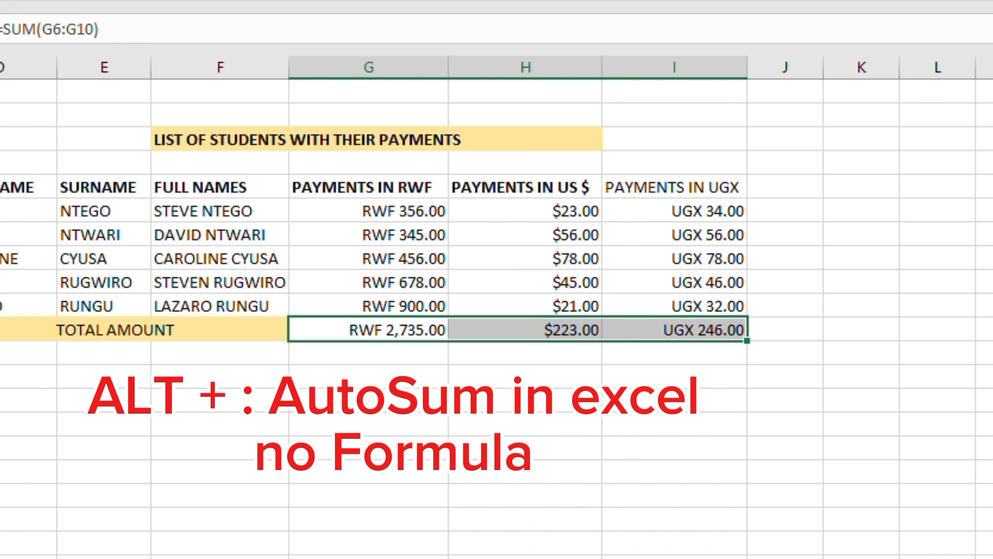
left_click(498, 536)
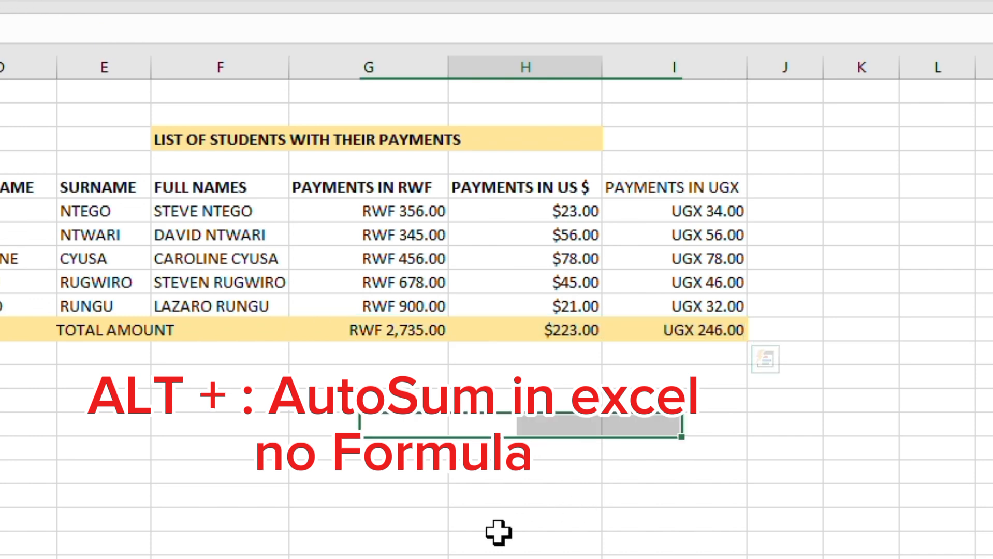